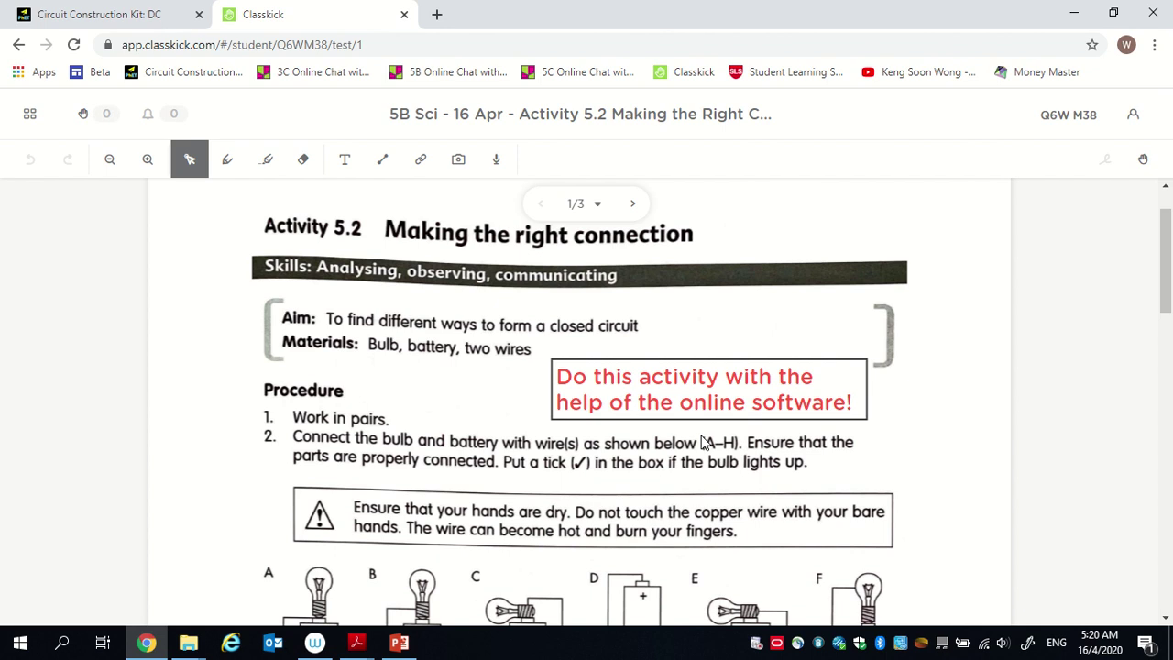
# Step: Scroll through the worksheet, glance at the circuit simulation, and come back to the worksheet
pyautogui.scroll(-4, 703, 442)
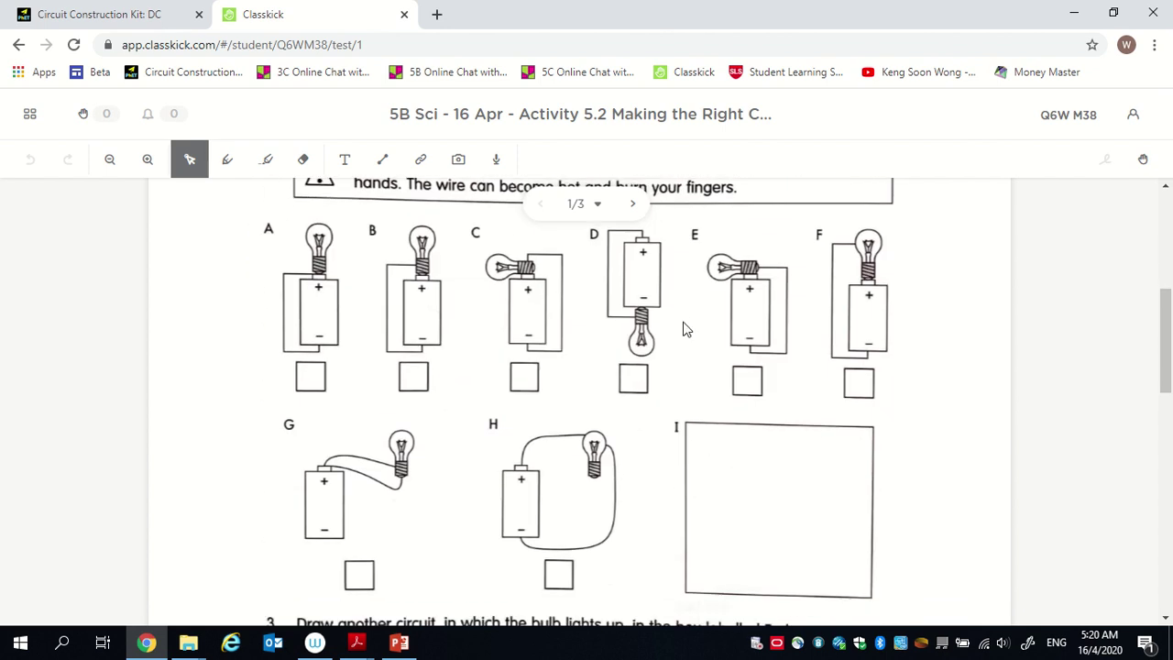
pyautogui.scroll(4, 683, 330)
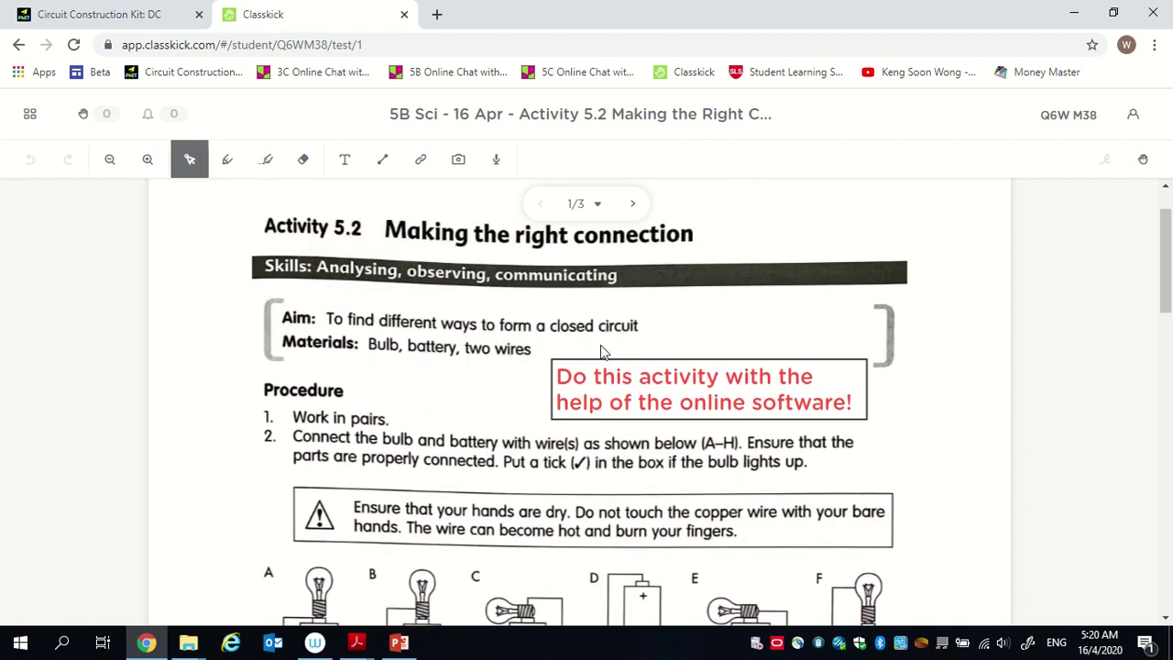
pyautogui.scroll(-2, 602, 352)
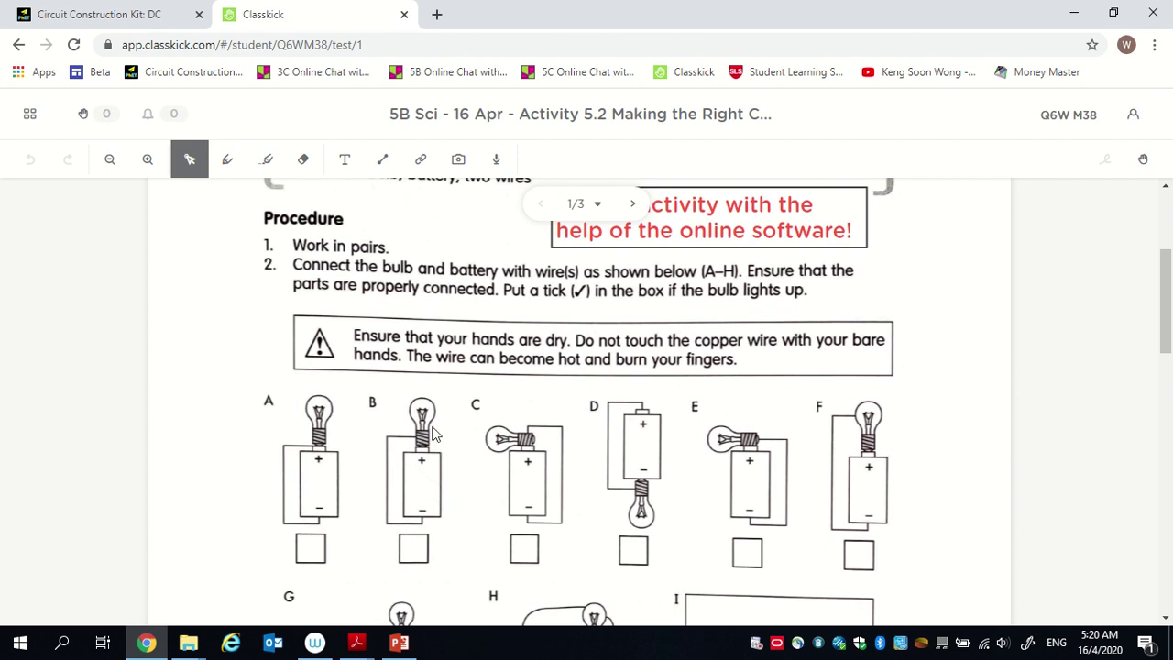
pyautogui.scroll(1, 434, 435)
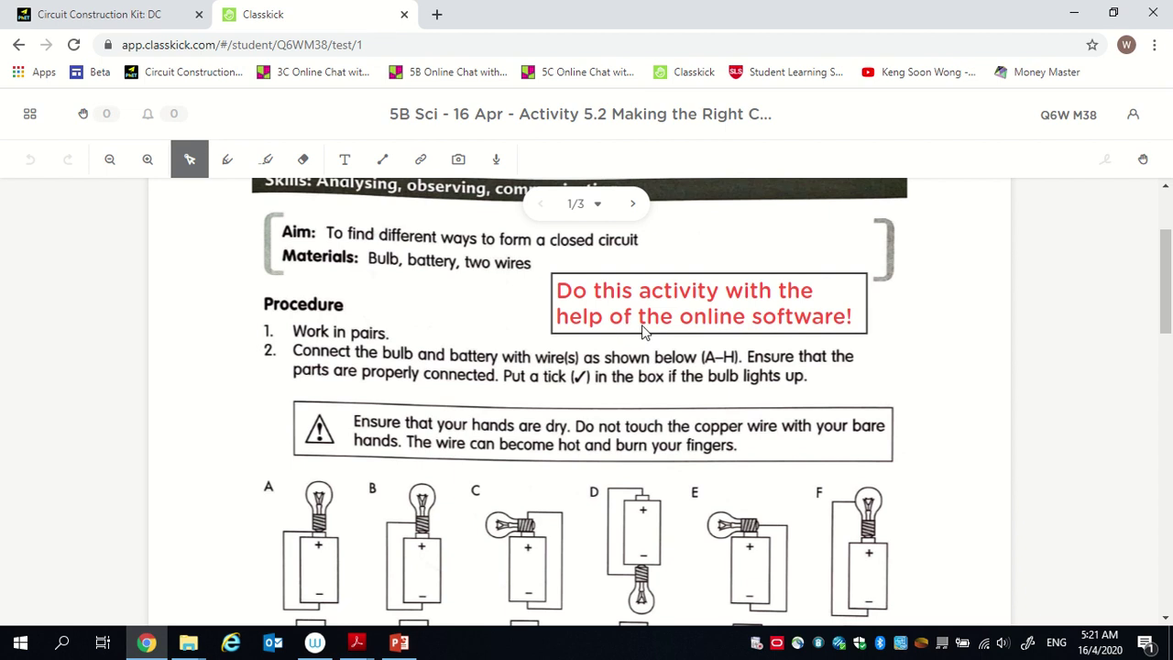
pyautogui.click(119, 16)
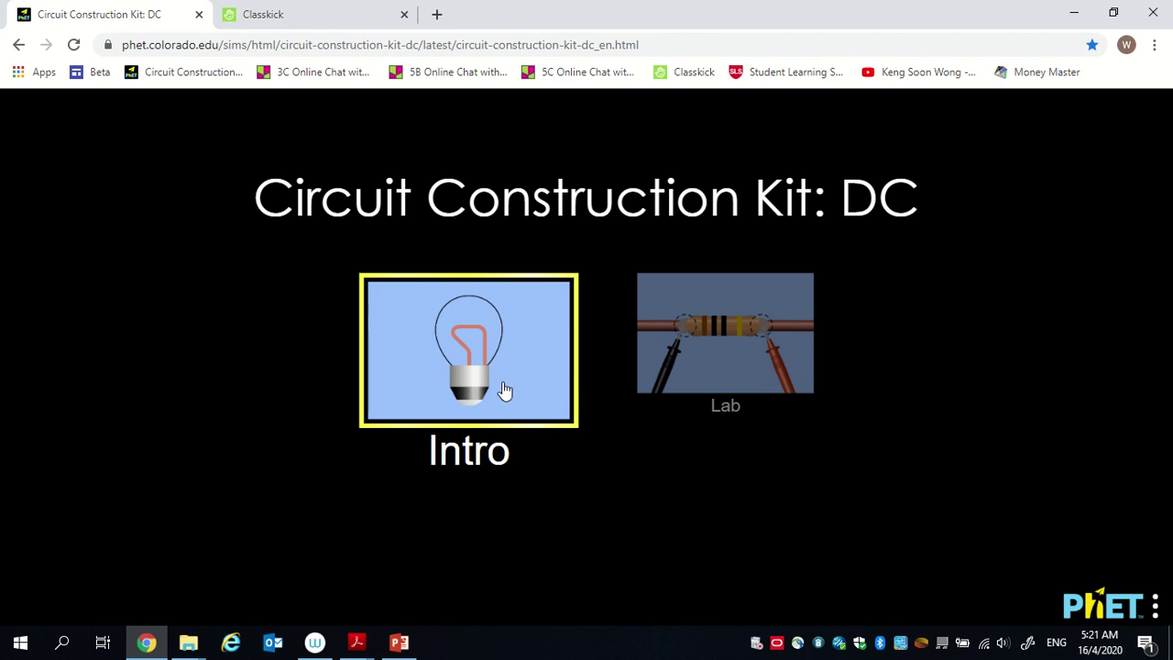
pyautogui.click(309, 11)
pyautogui.scroll(-2, 465, 452)
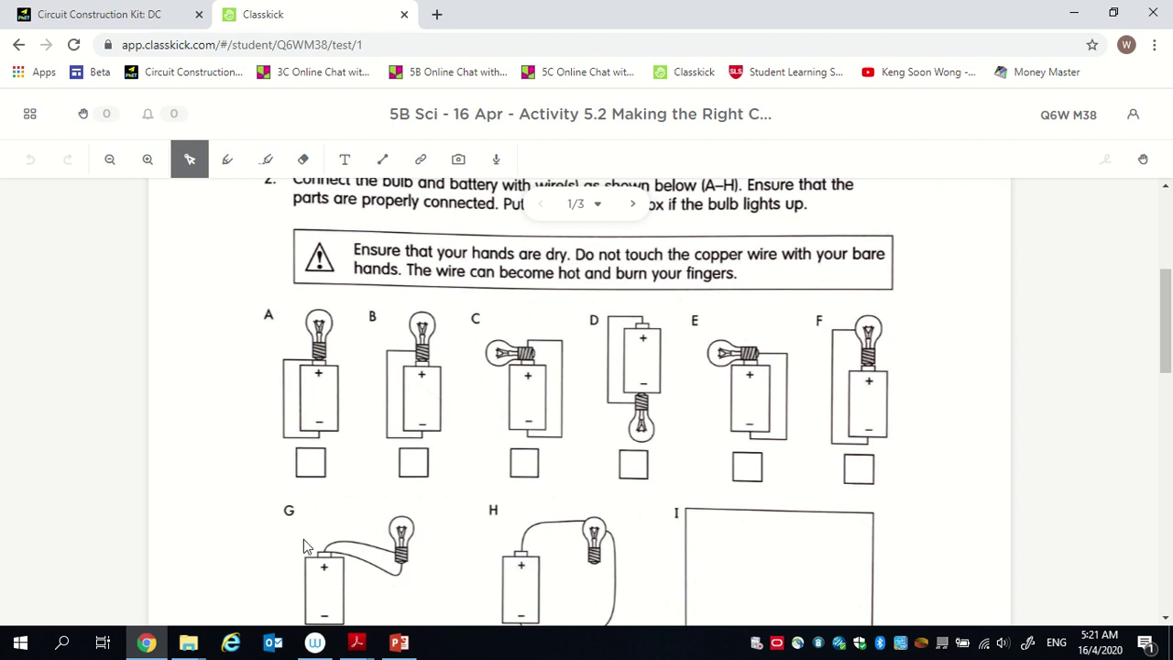
pyautogui.scroll(-1, 559, 588)
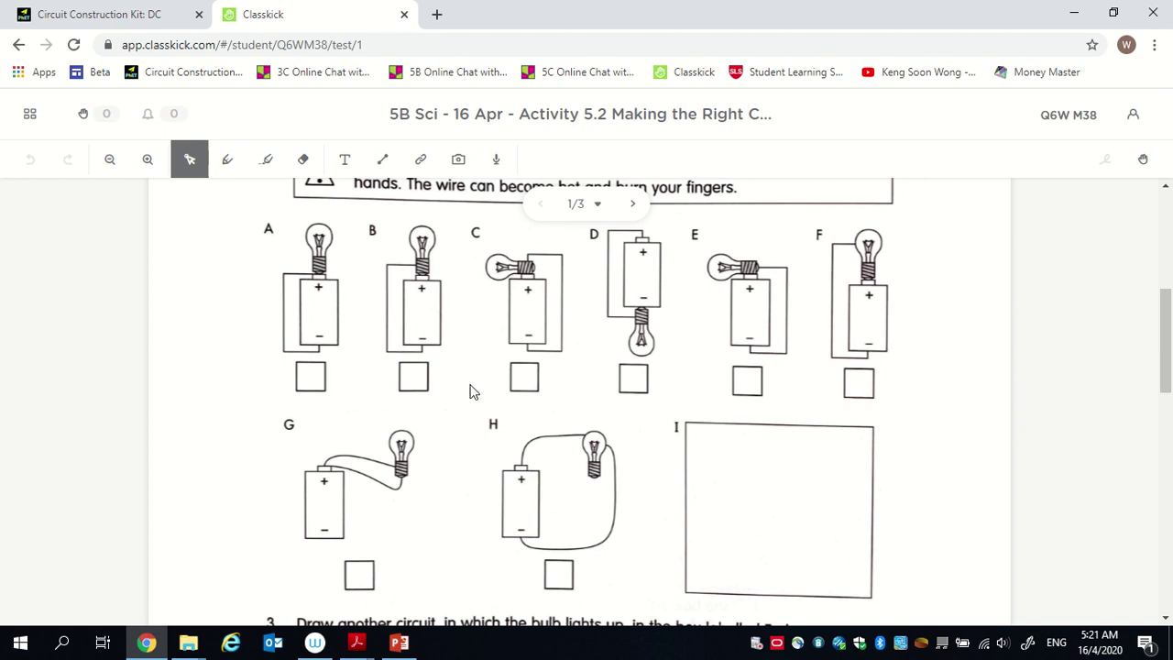
pyautogui.scroll(2, 471, 388)
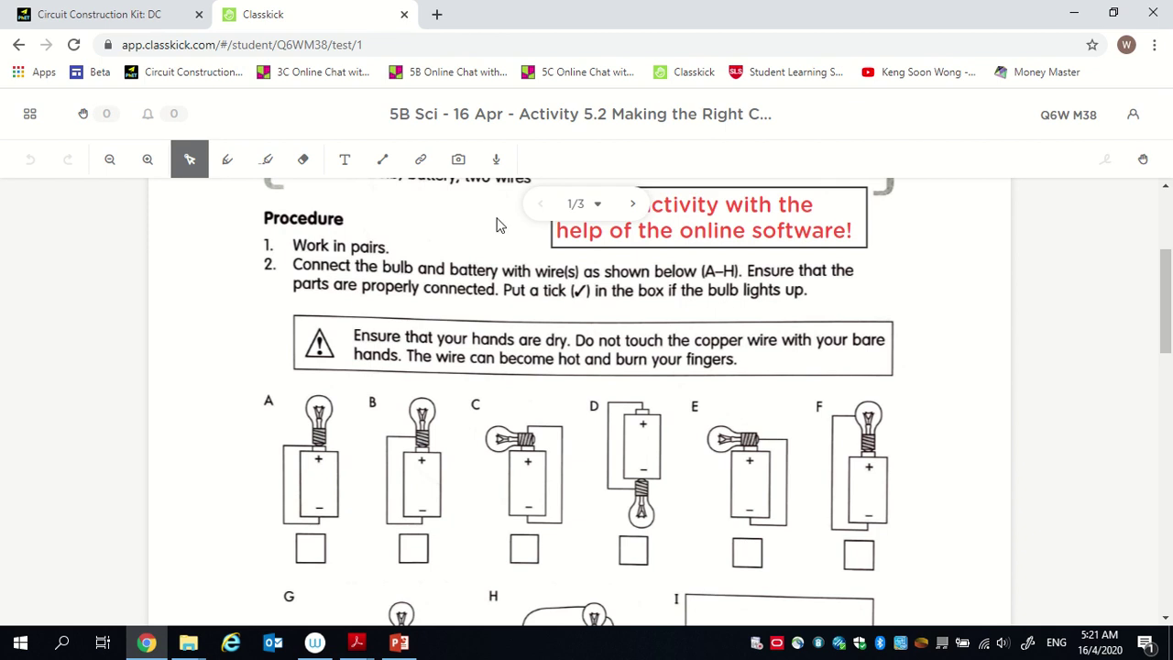
# Step: Highlight 'bulb lights up' in step 2 of the procedure
pyautogui.click(269, 172)
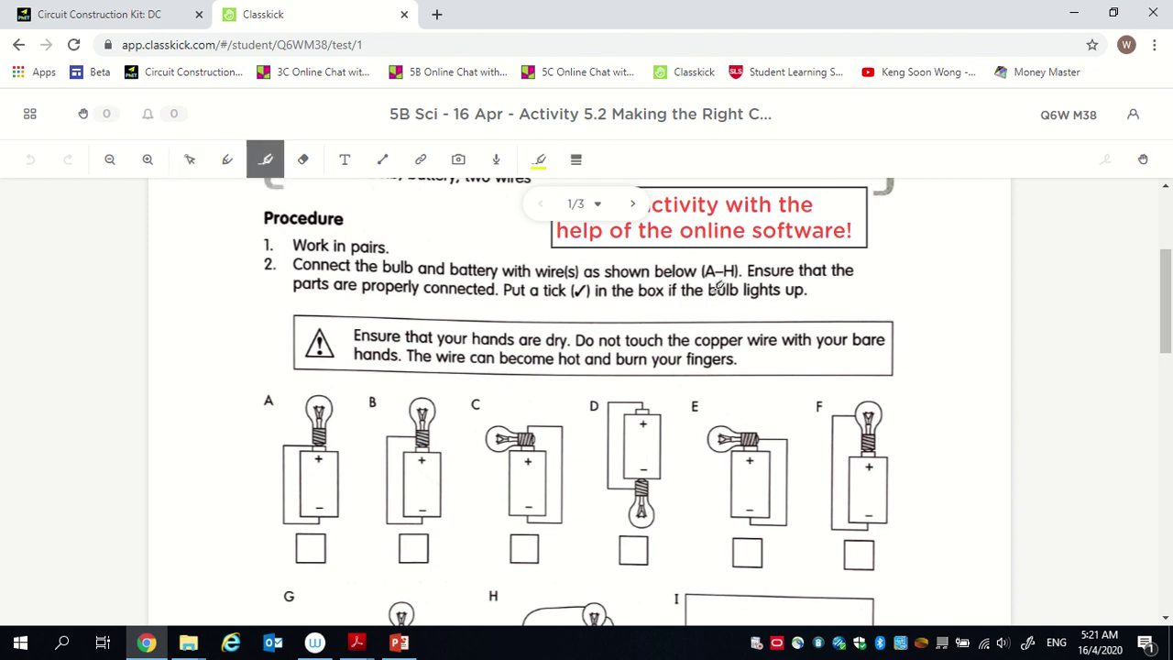
pyautogui.moveTo(709, 291); pyautogui.dragTo(806, 287)
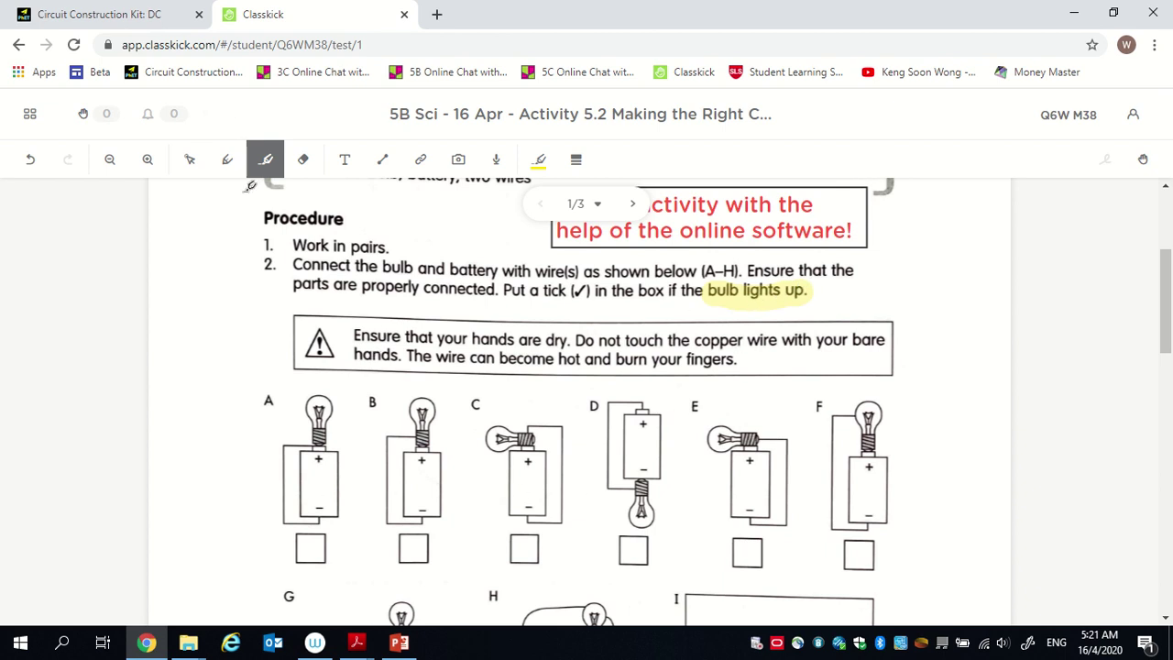
pyautogui.click(196, 166)
pyautogui.scroll(-2, 393, 372)
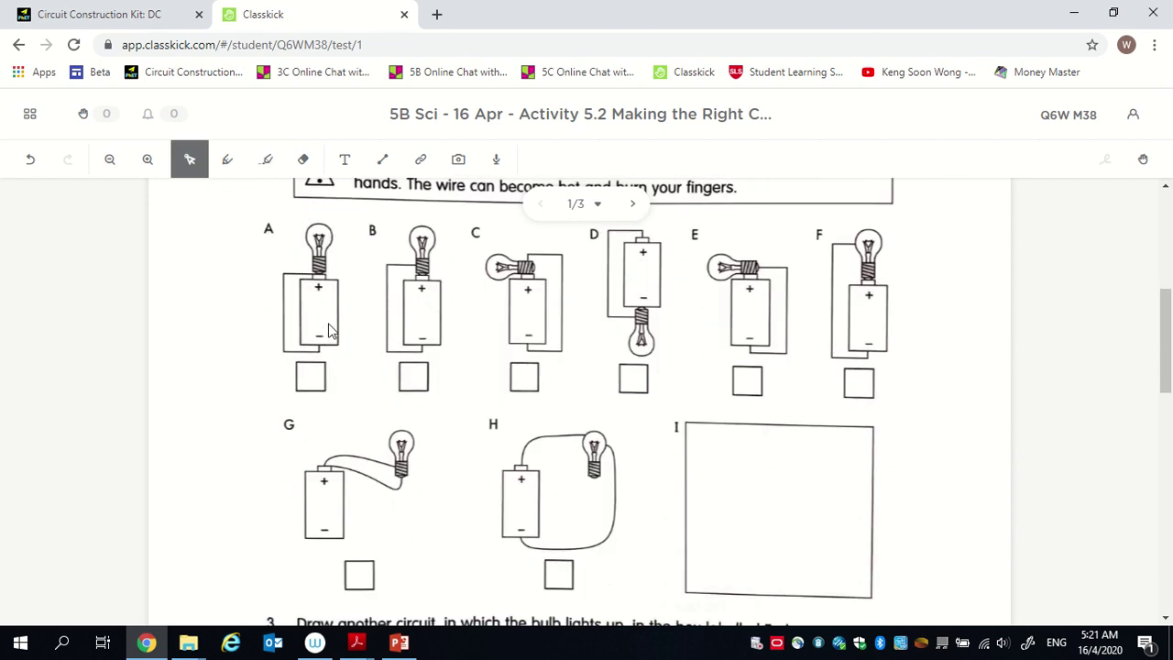
# Step: Open the Intro circuit builder and set Show Current to Conventional
pyautogui.click(126, 11)
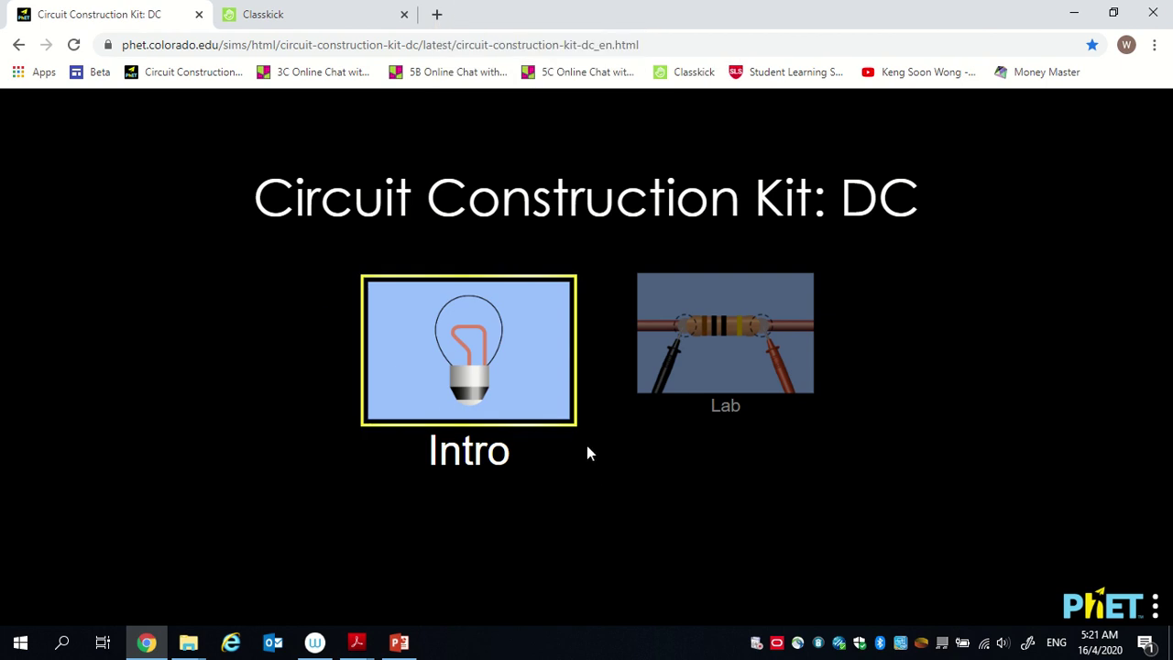
pyautogui.click(510, 389)
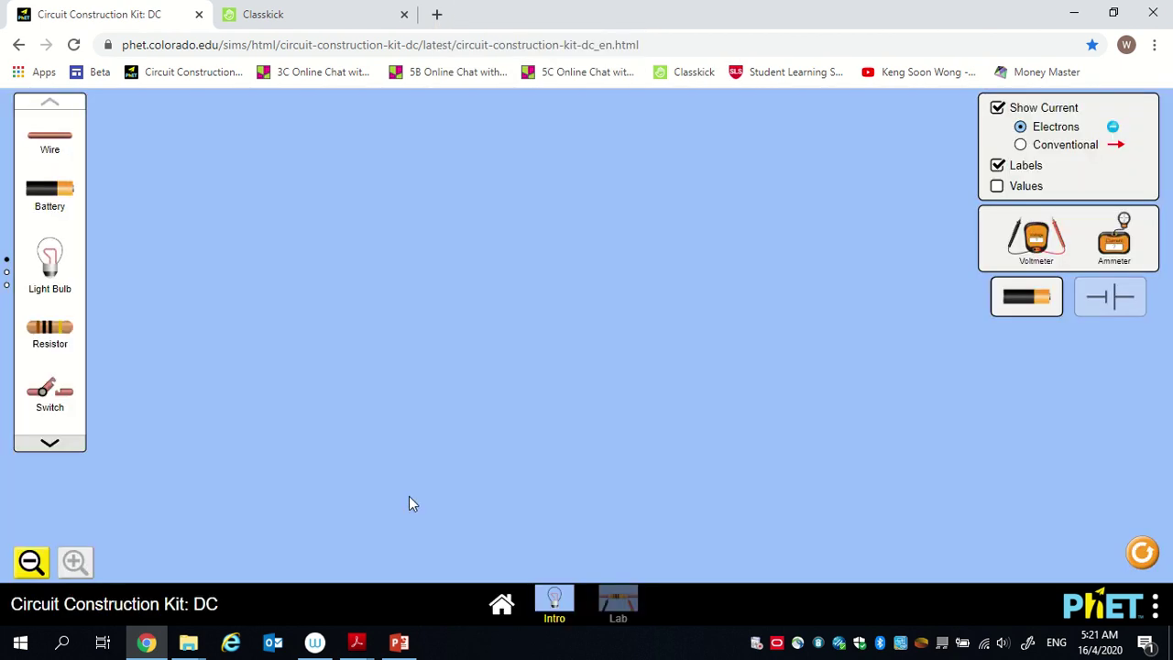
pyautogui.click(1020, 147)
# Step: Place a battery and a bulb, turn the battery upright and seat the bulb on top
pyautogui.moveTo(45, 191); pyautogui.dragTo(514, 279)
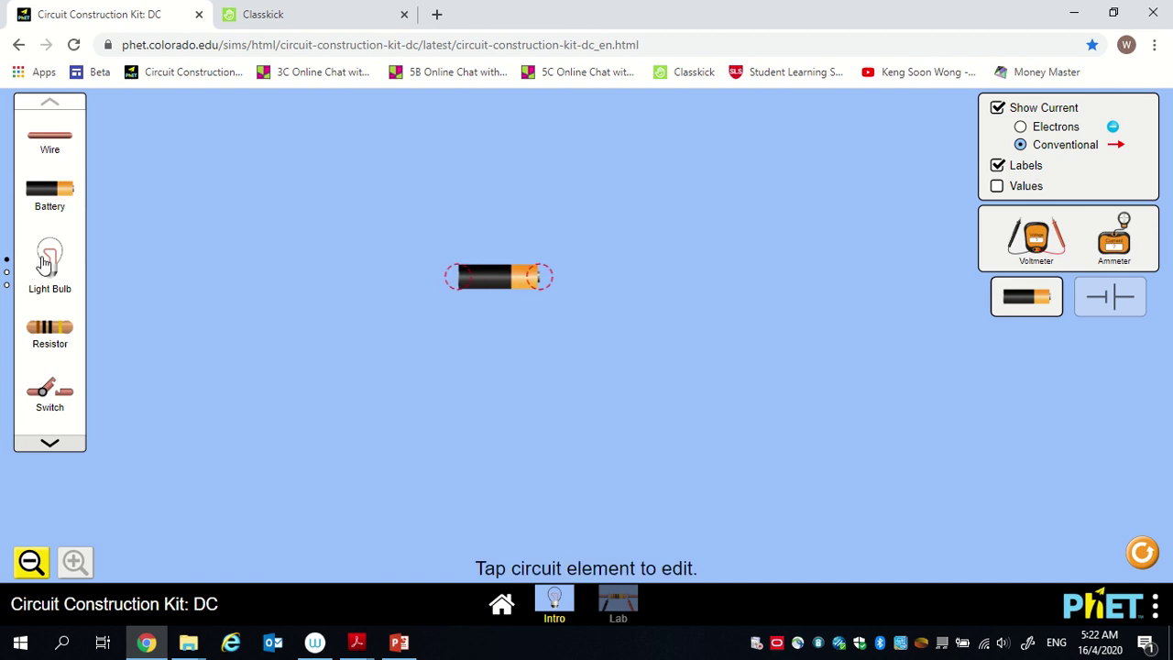
pyautogui.moveTo(46, 263); pyautogui.dragTo(376, 268)
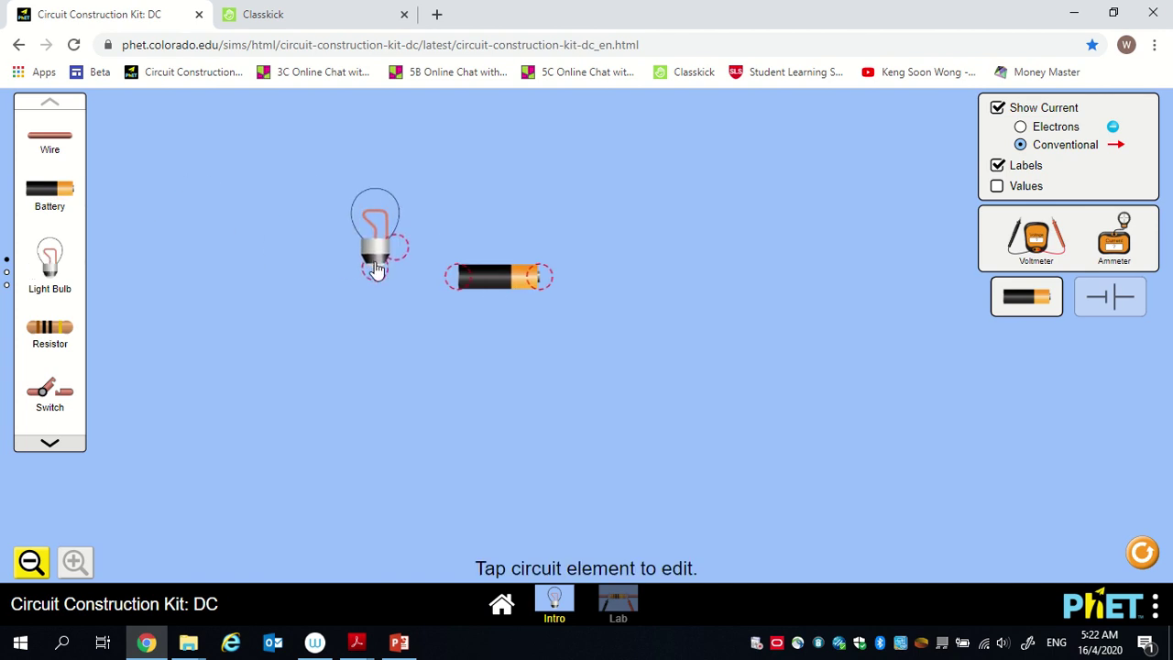
pyautogui.moveTo(459, 284); pyautogui.dragTo(560, 367)
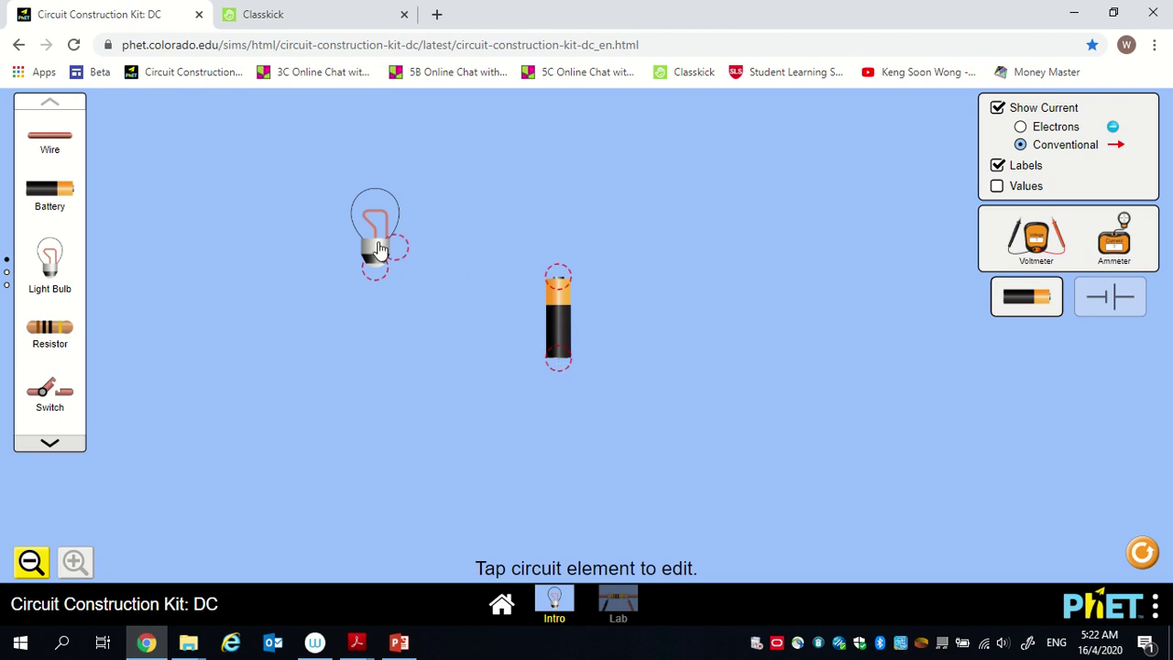
pyautogui.moveTo(379, 249); pyautogui.dragTo(563, 259)
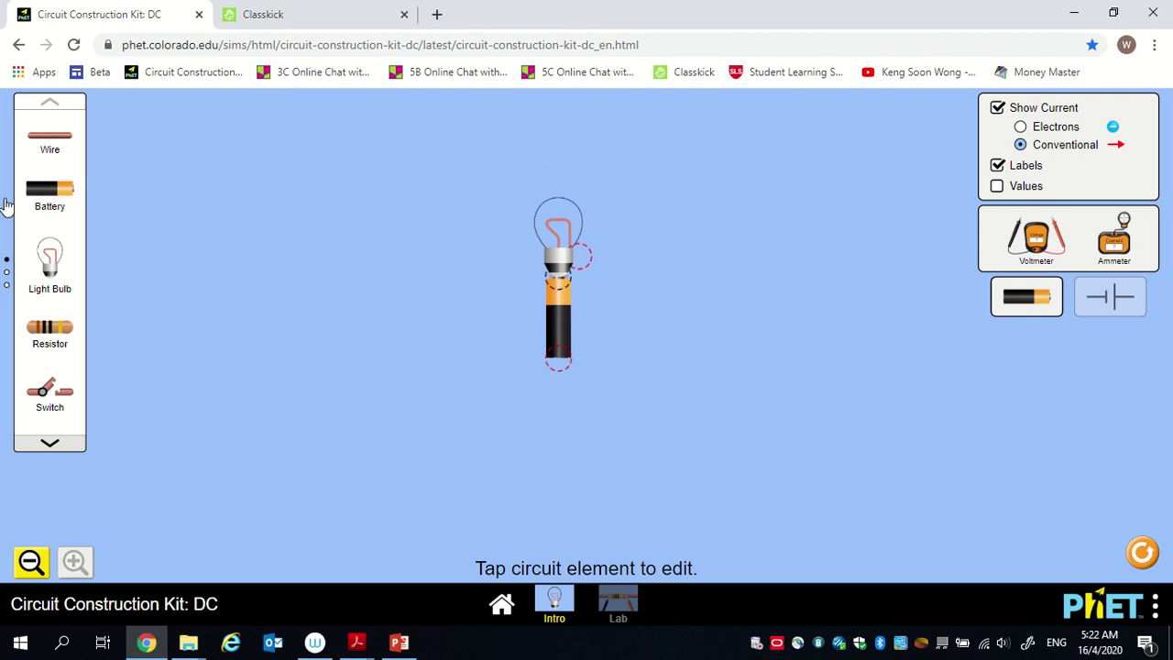
# Step: Add wires from the battery's bottom around to its top to close the loop
pyautogui.moveTo(61, 137); pyautogui.dragTo(510, 364)
pyautogui.moveTo(76, 147); pyautogui.dragTo(462, 266)
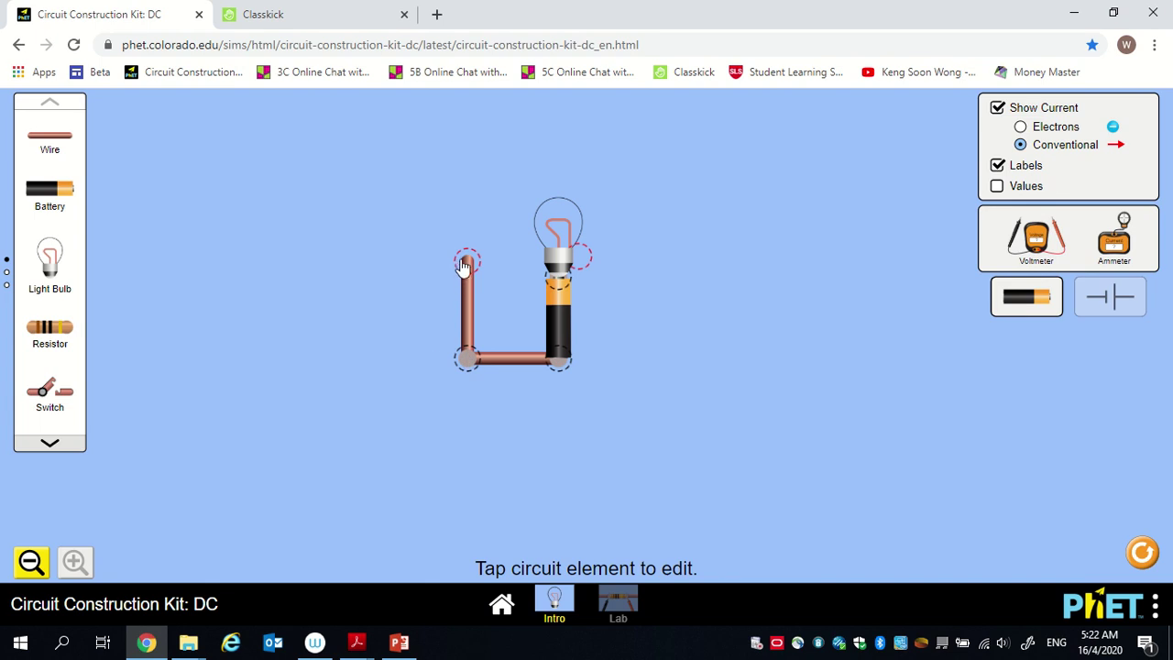
pyautogui.moveTo(465, 265); pyautogui.dragTo(468, 279)
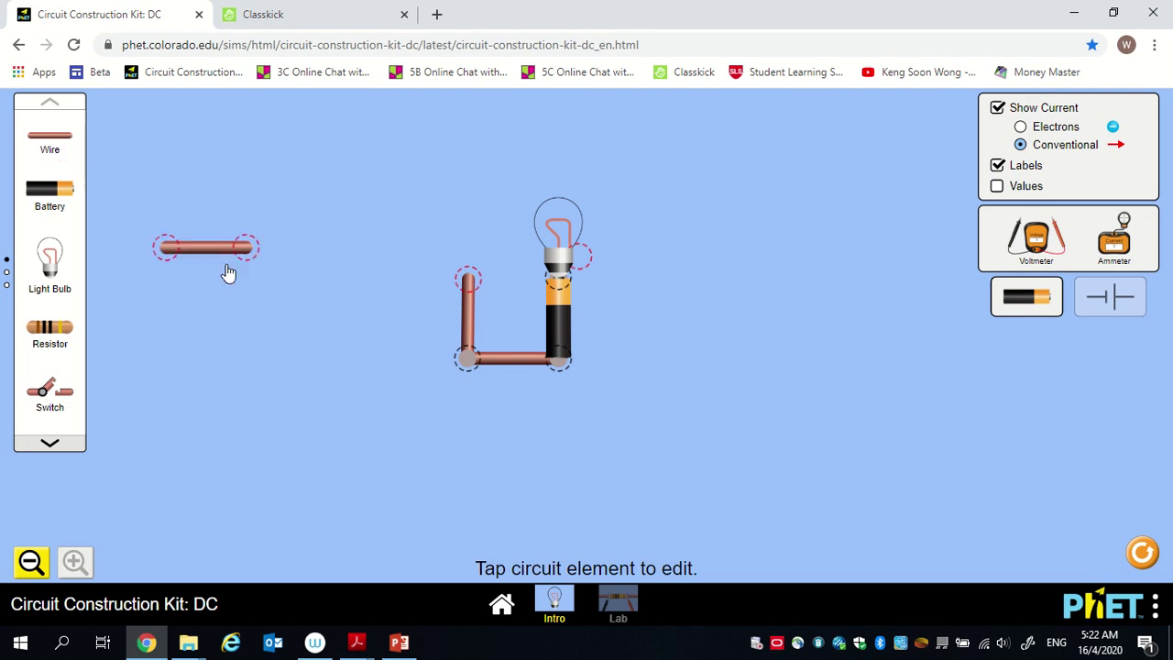
pyautogui.moveTo(278, 309); pyautogui.dragTo(349, 323)
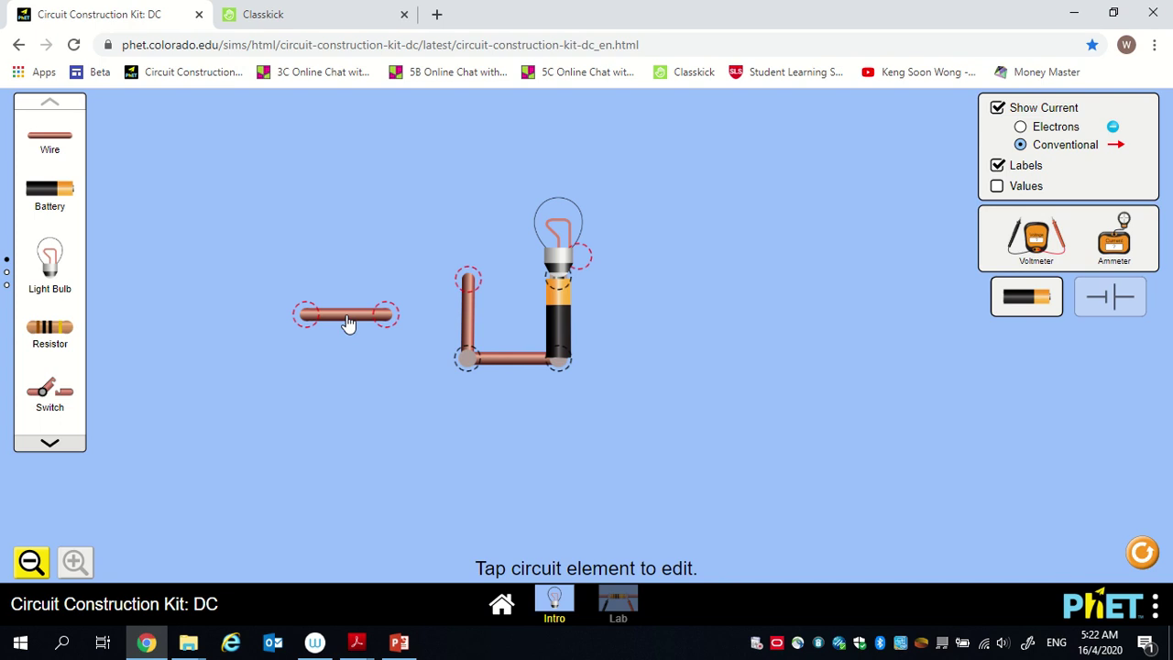
pyautogui.moveTo(373, 317); pyautogui.dragTo(550, 277)
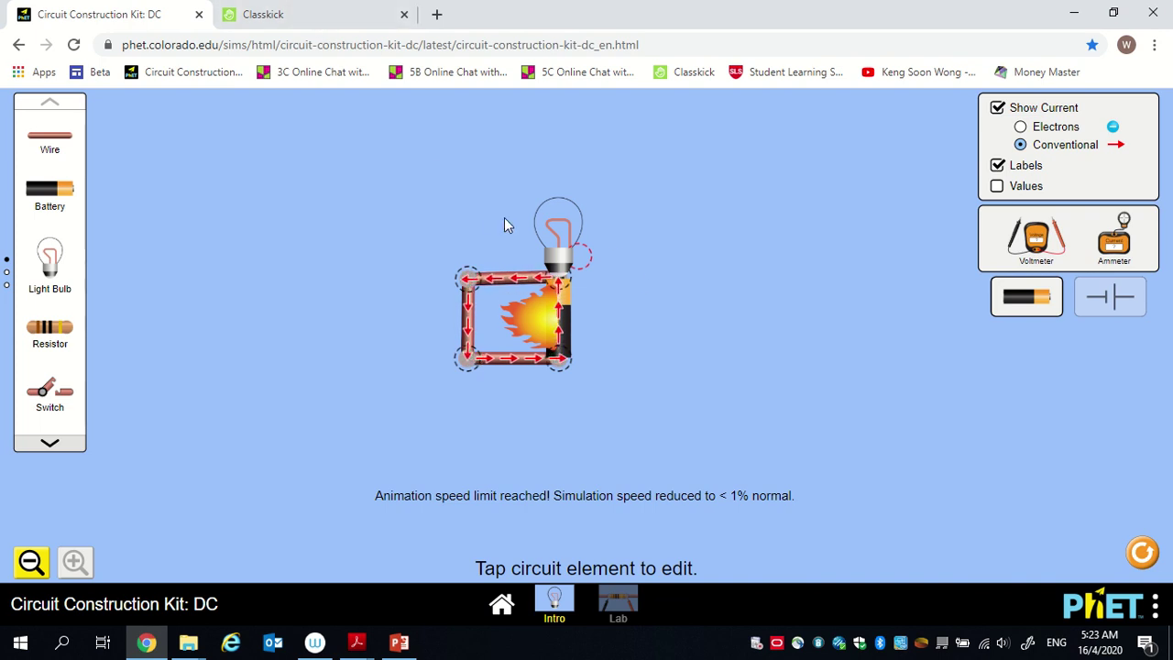
# Step: Draw a red pen cross over answer box A
pyautogui.click(287, 11)
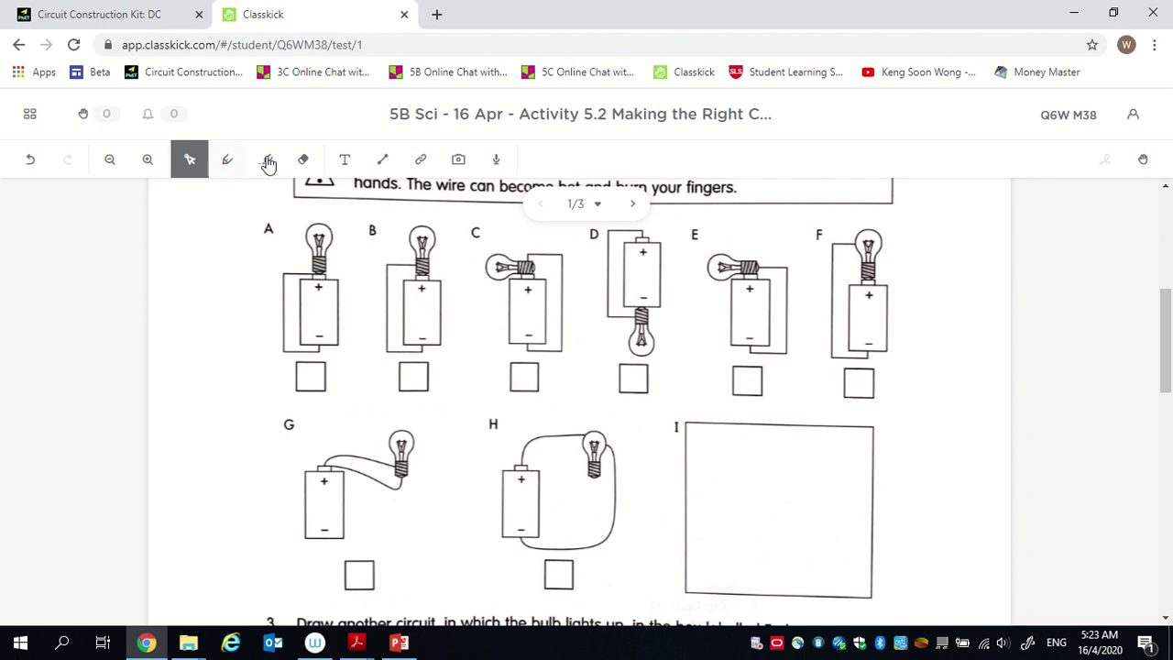
pyautogui.click(228, 161)
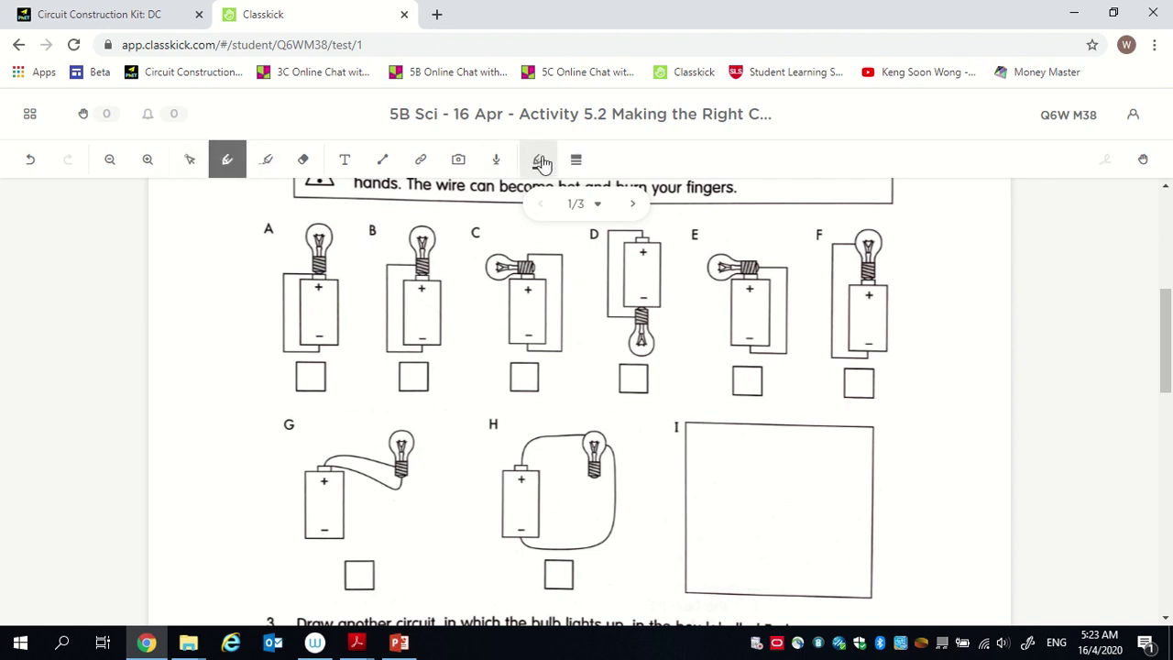
pyautogui.click(538, 159)
pyautogui.click(480, 193)
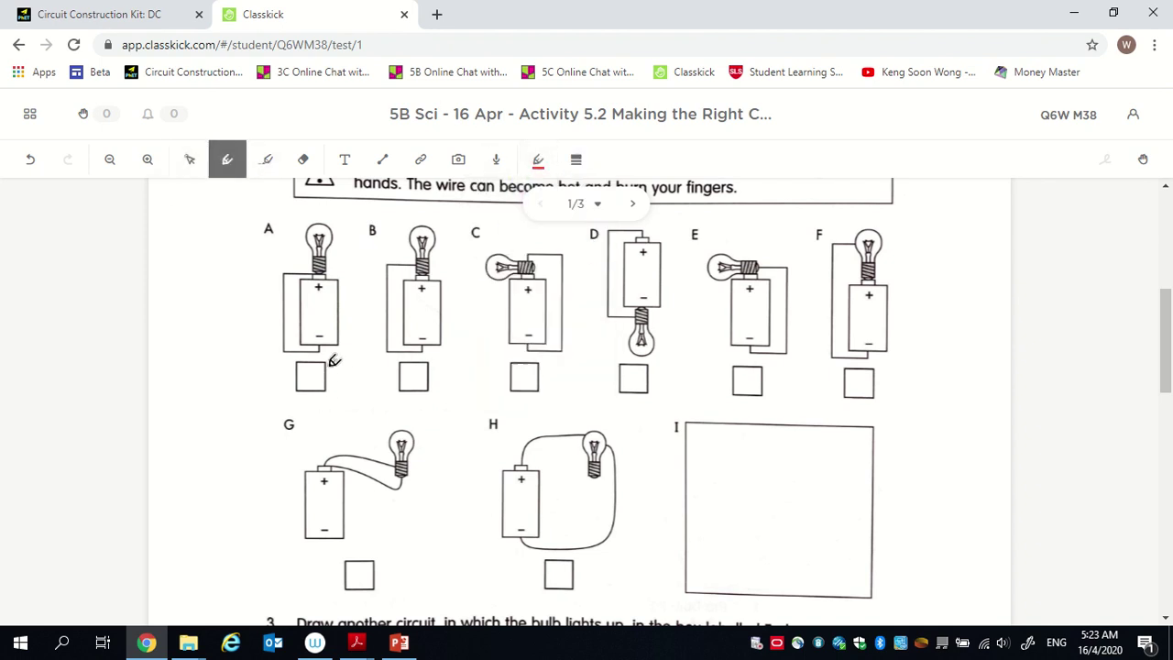
pyautogui.moveTo(304, 389); pyautogui.dragTo(292, 396)
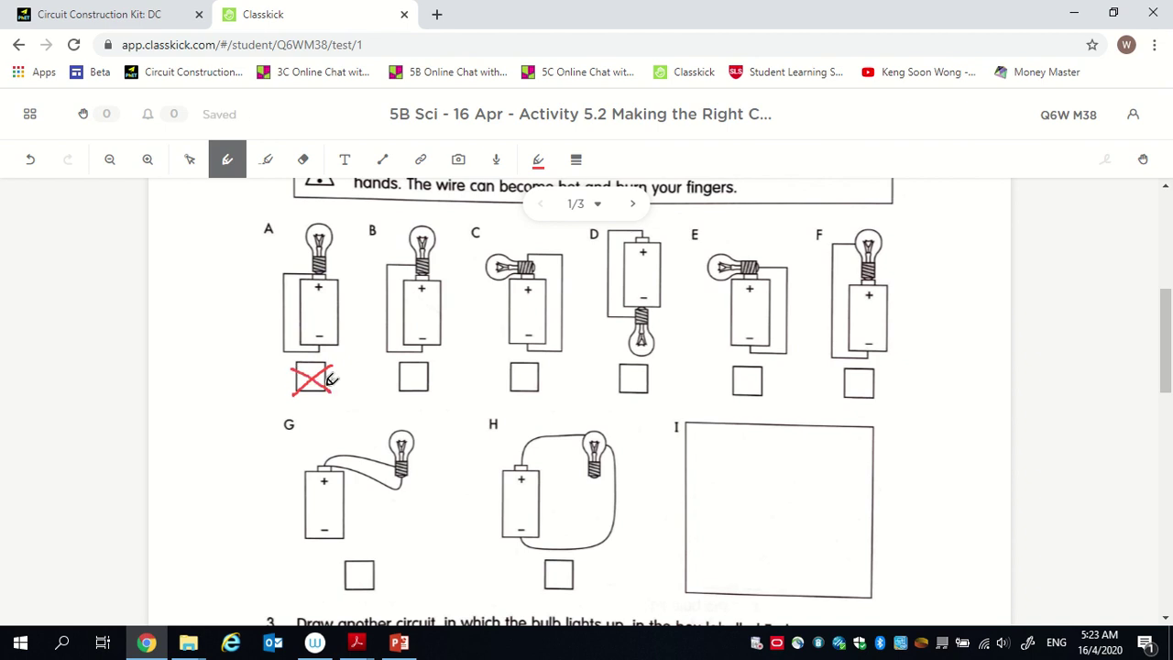
# Step: Highlight a line of the worksheet text with the highlighter
pyautogui.scroll(2, 542, 383)
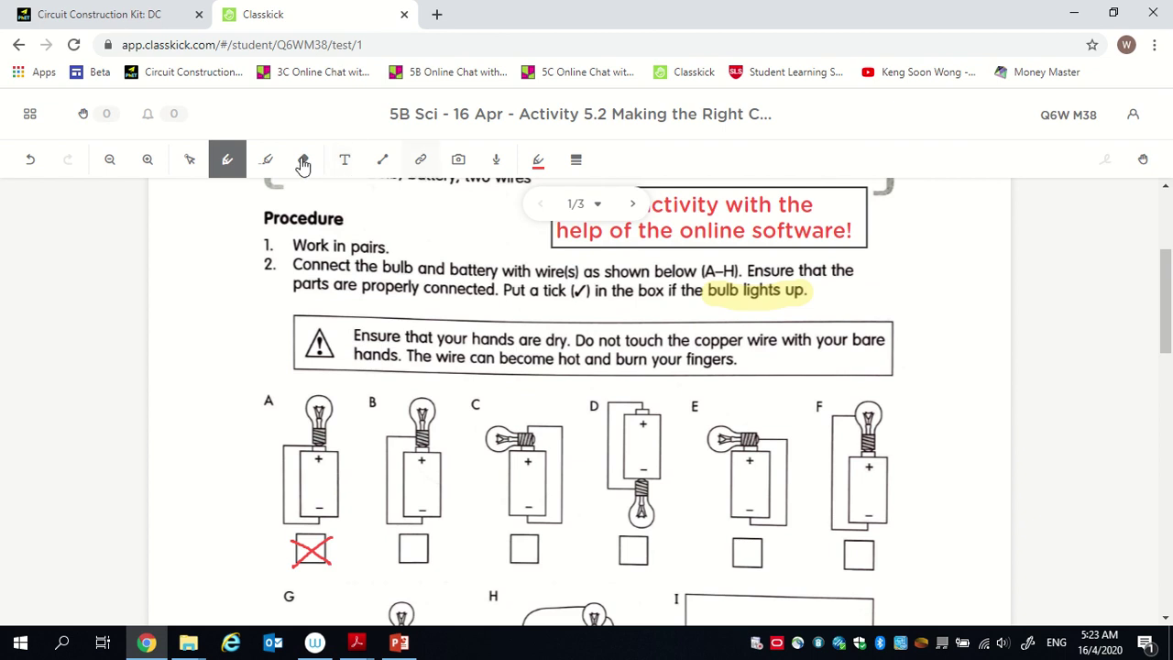
pyautogui.click(266, 159)
pyautogui.moveTo(505, 290); pyautogui.dragTo(595, 290)
pyautogui.scroll(-1, 506, 486)
pyautogui.scroll(-1, 506, 486)
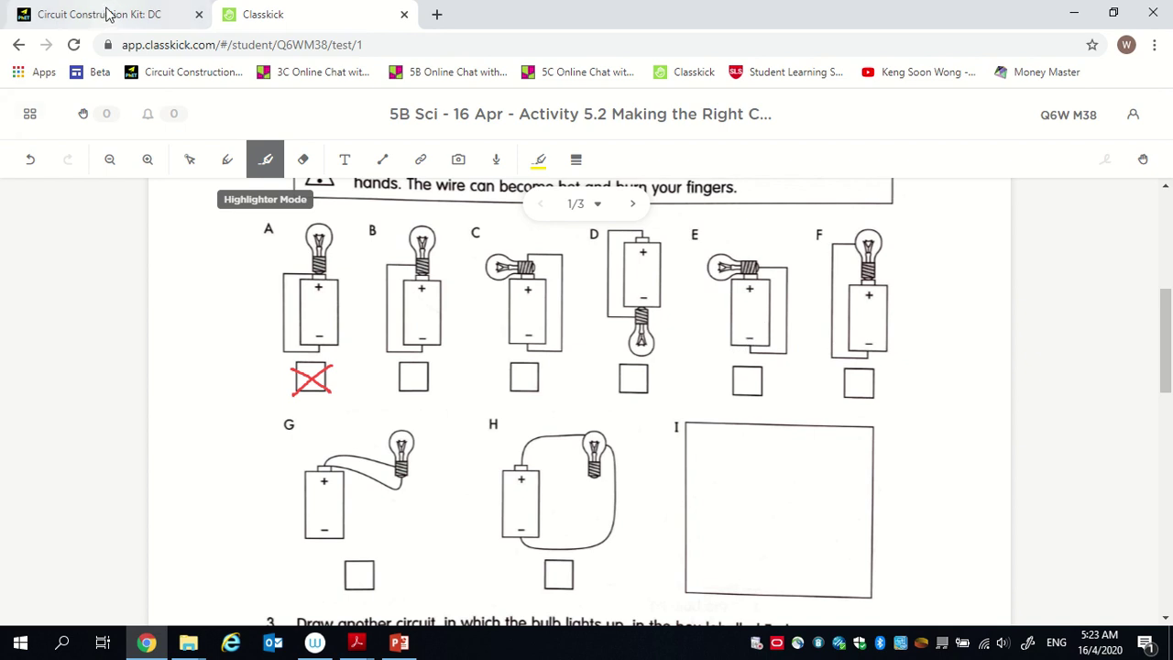
# Step: Cut the circuit at the bulb and battery junctions and pull the wires away
pyautogui.click(108, 14)
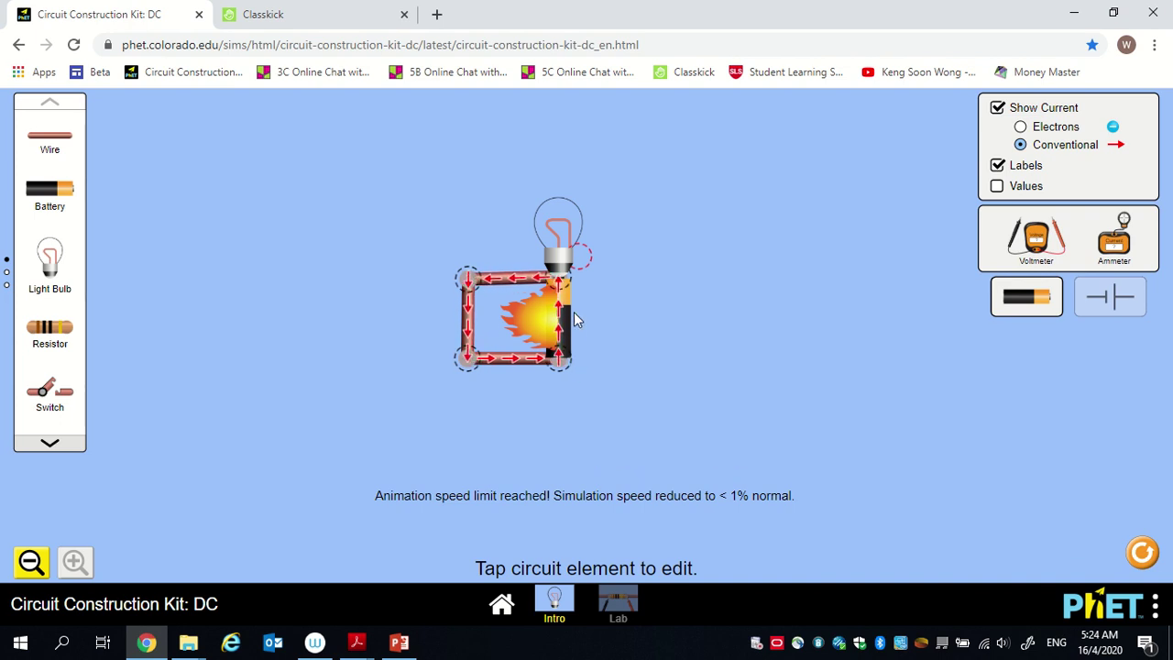
pyautogui.click(572, 272)
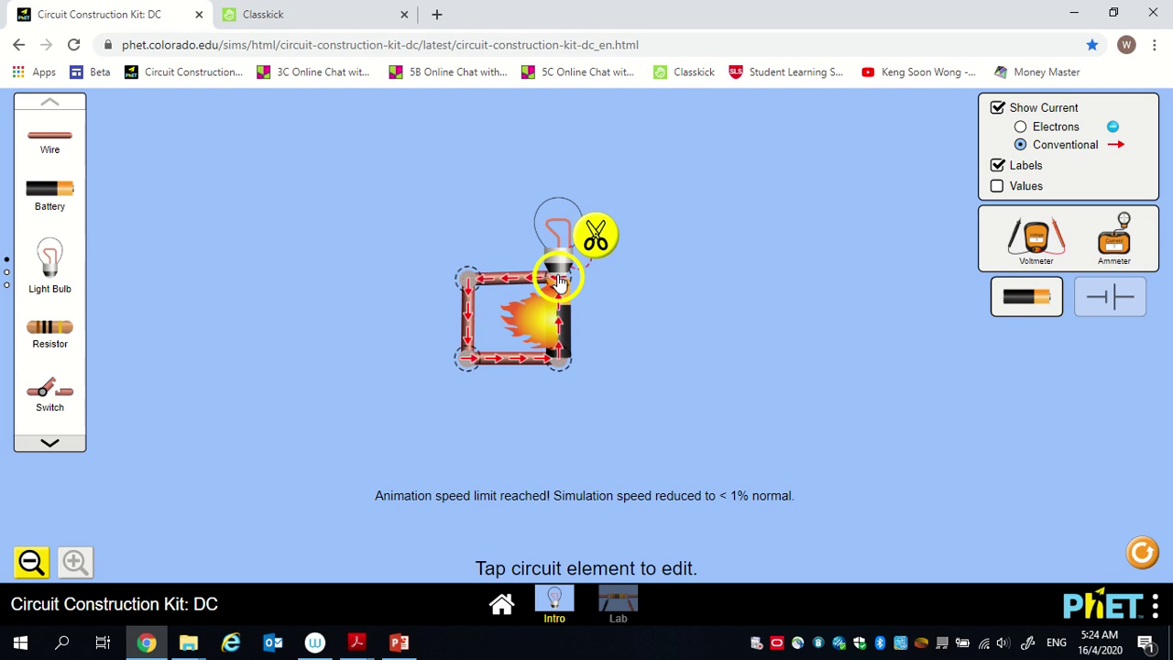
pyautogui.click(624, 306)
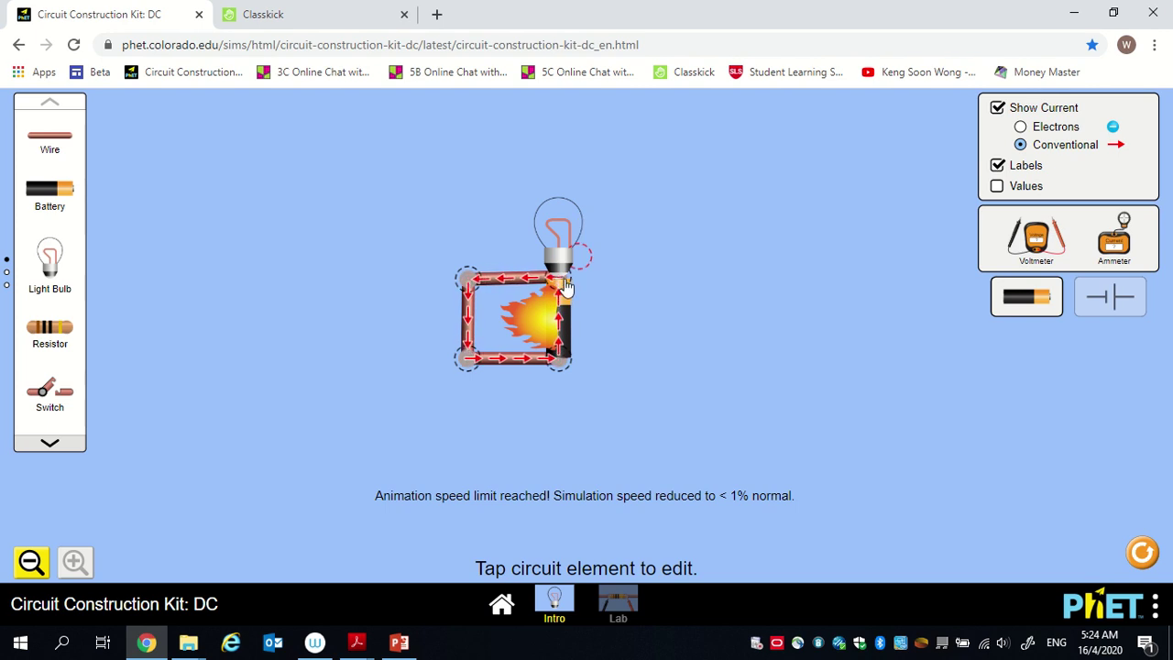
pyautogui.click(561, 281)
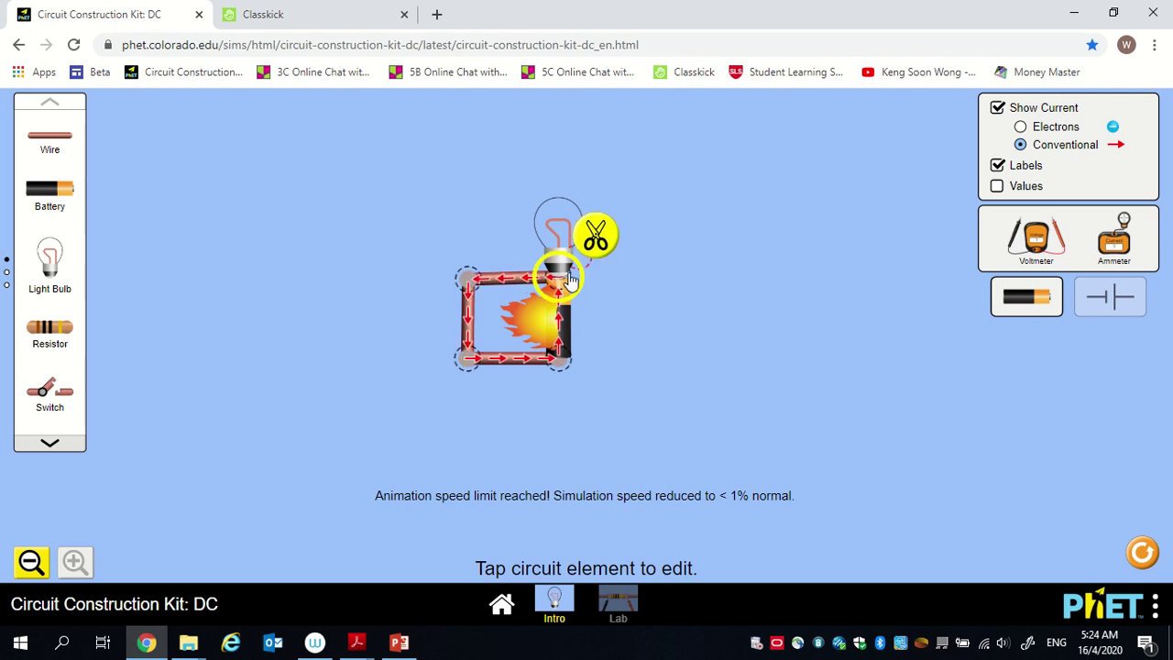
pyautogui.click(596, 238)
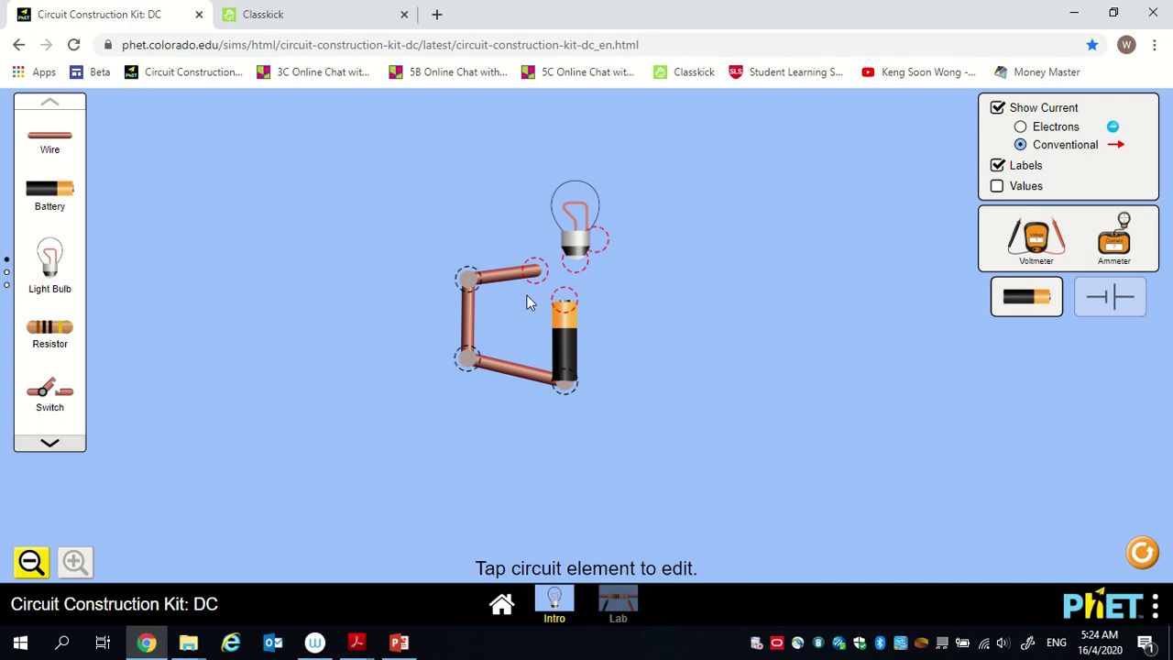
pyautogui.moveTo(516, 277); pyautogui.dragTo(344, 334)
pyautogui.click(568, 389)
pyautogui.click(597, 428)
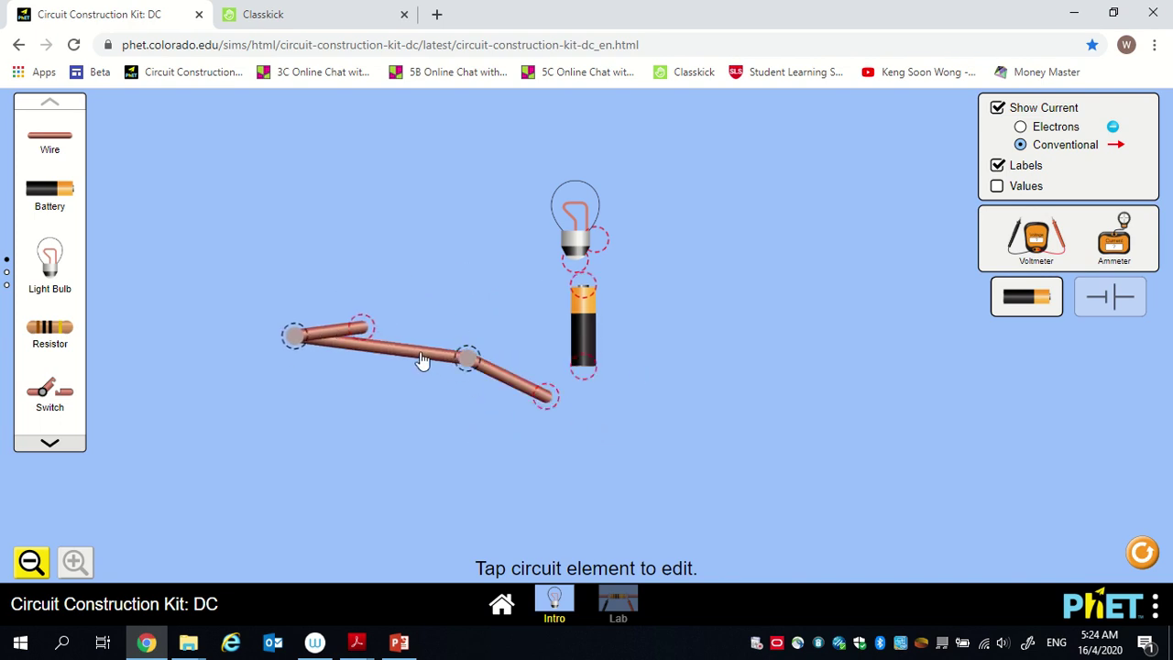
pyautogui.moveTo(422, 360); pyautogui.dragTo(38, 309)
# Step: Split the remaining wire-to-wire junctions into separate wires
pyautogui.click(101, 310)
pyautogui.click(89, 364)
pyautogui.moveTo(62, 312); pyautogui.dragTo(351, 282)
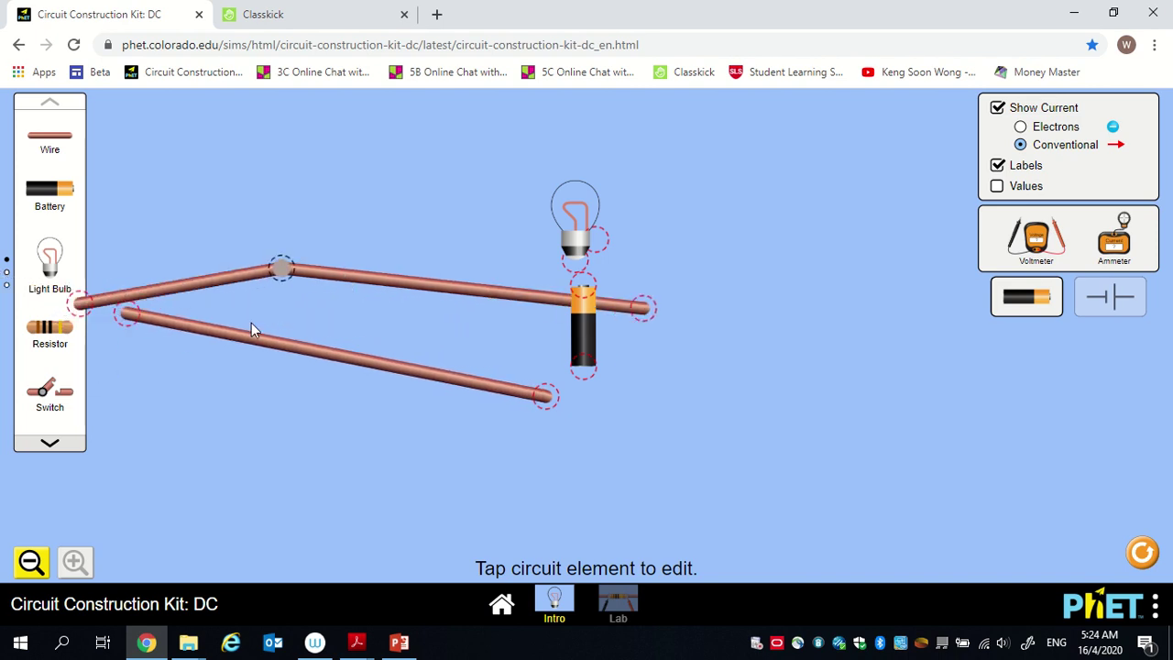
pyautogui.click(285, 273)
pyautogui.click(279, 213)
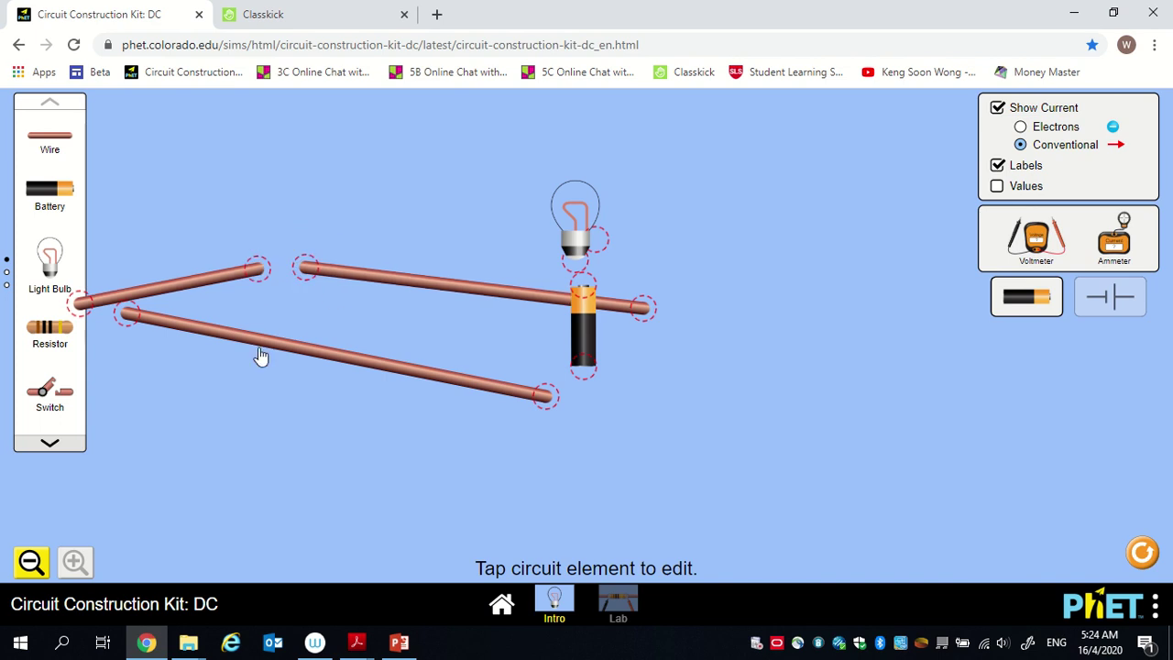
pyautogui.moveTo(213, 287); pyautogui.dragTo(68, 266)
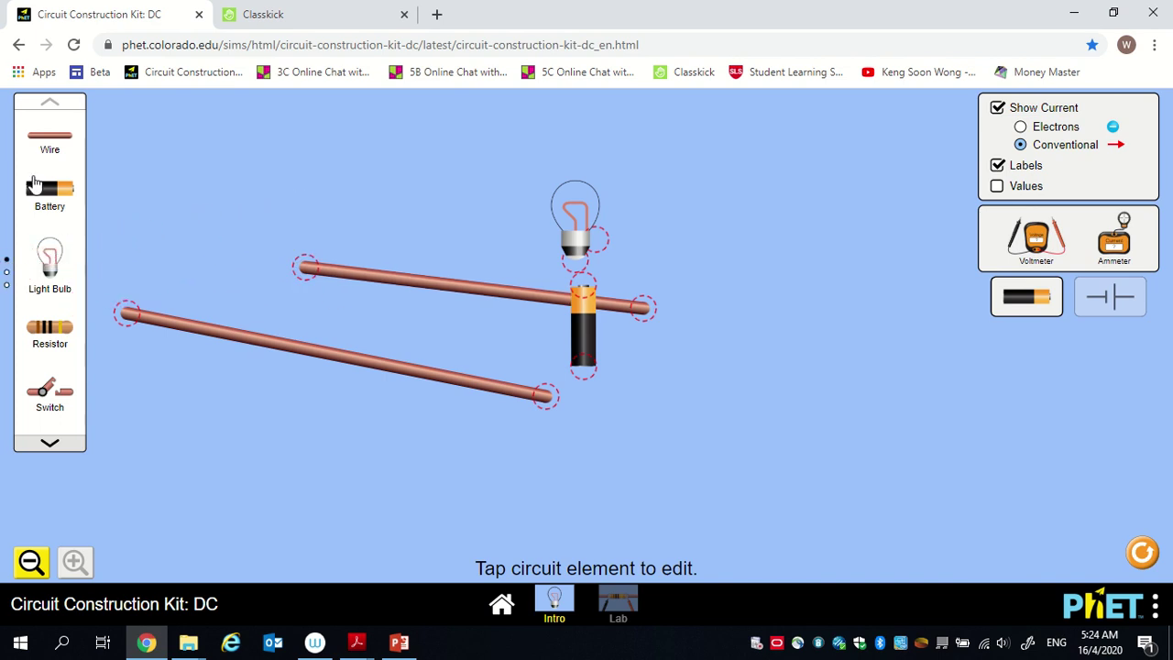
# Step: Delete the upper and lower wires, leaving the bulb and battery
pyautogui.click(436, 291)
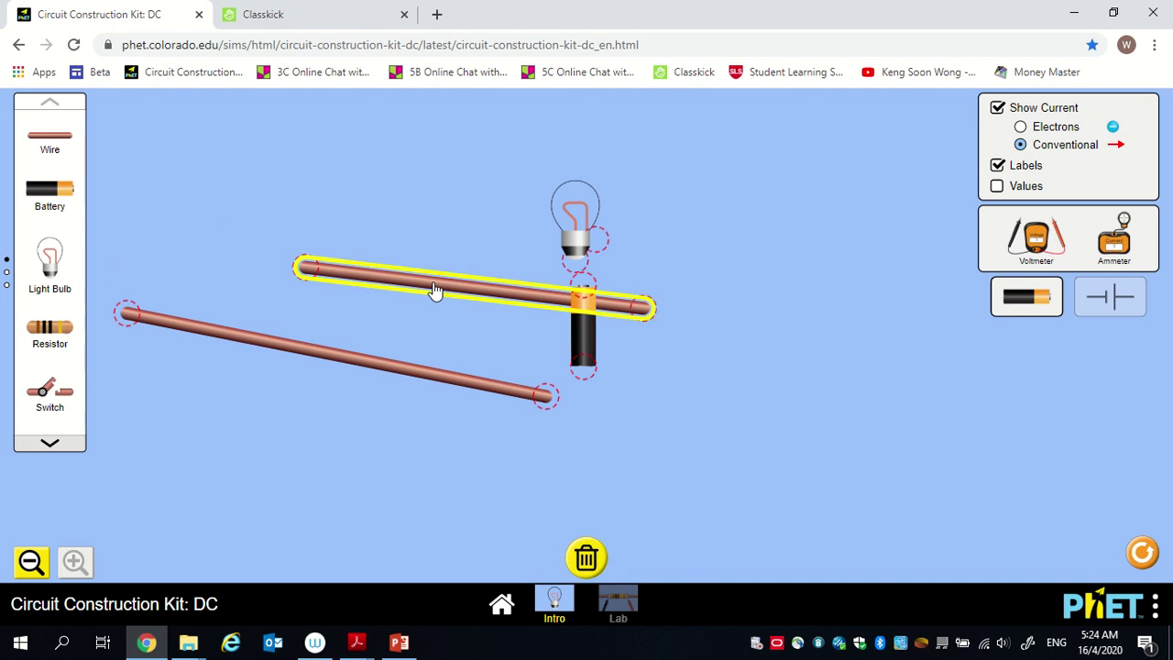
pyautogui.press('Delete')
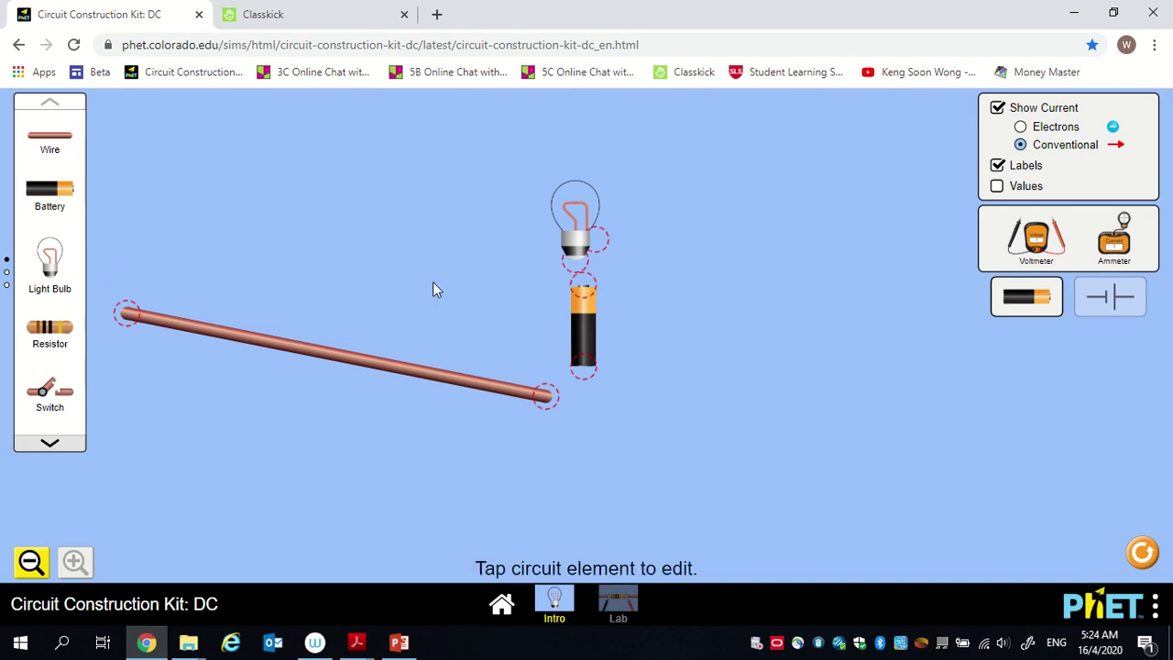
pyautogui.click(387, 365)
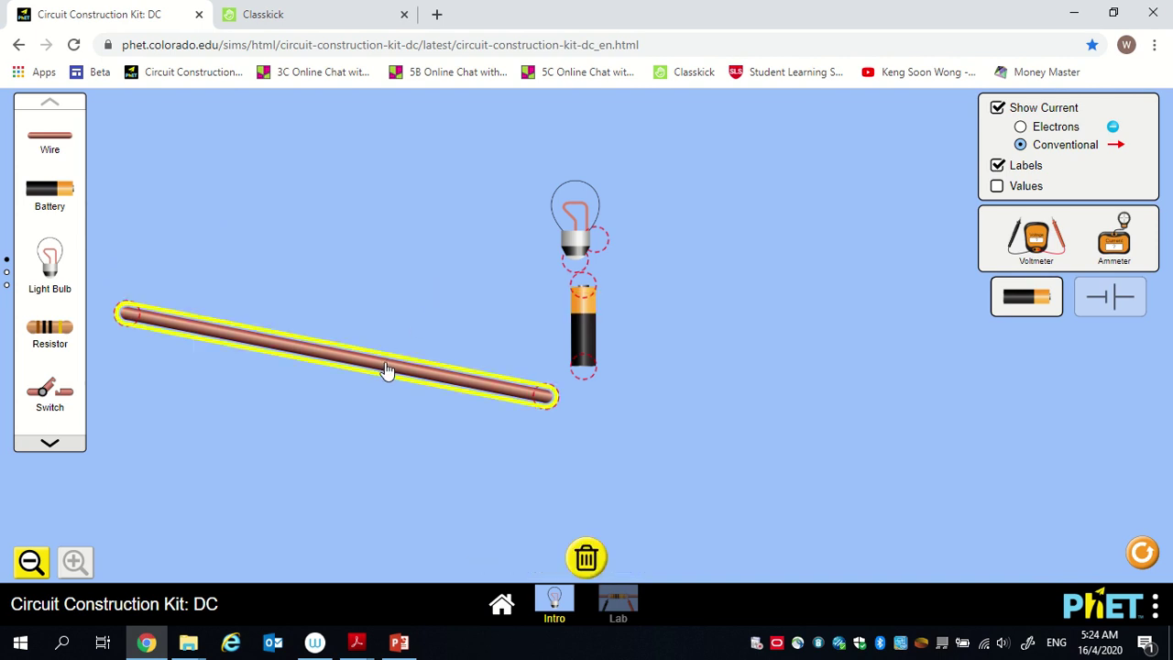
pyautogui.click(587, 557)
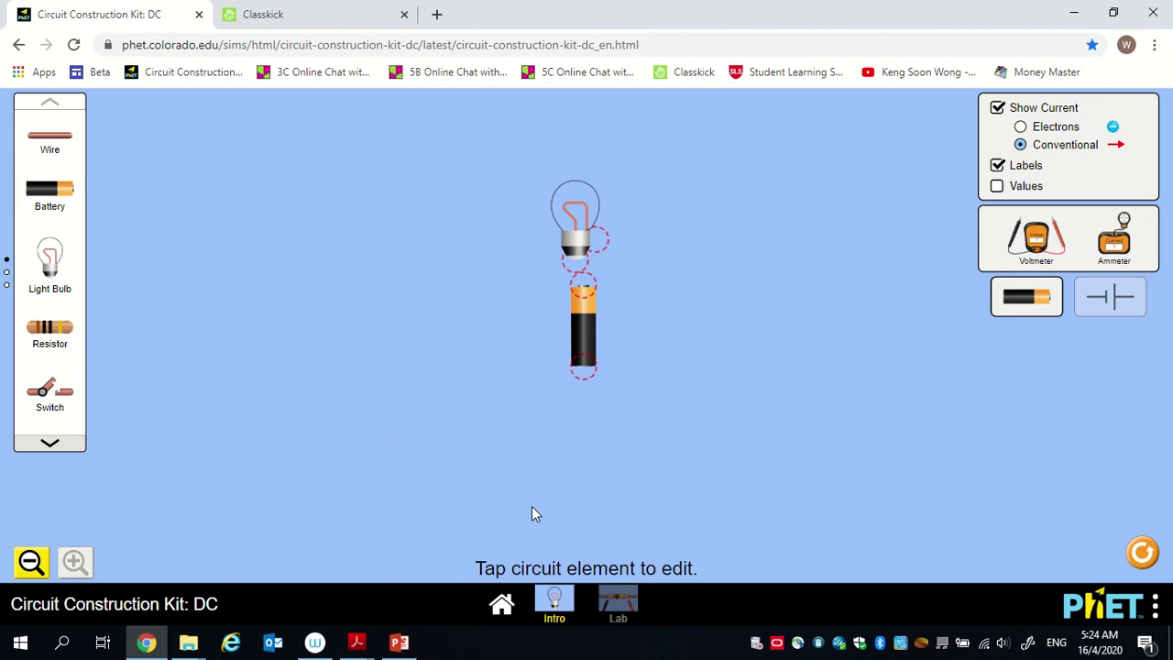
pyautogui.click(589, 344)
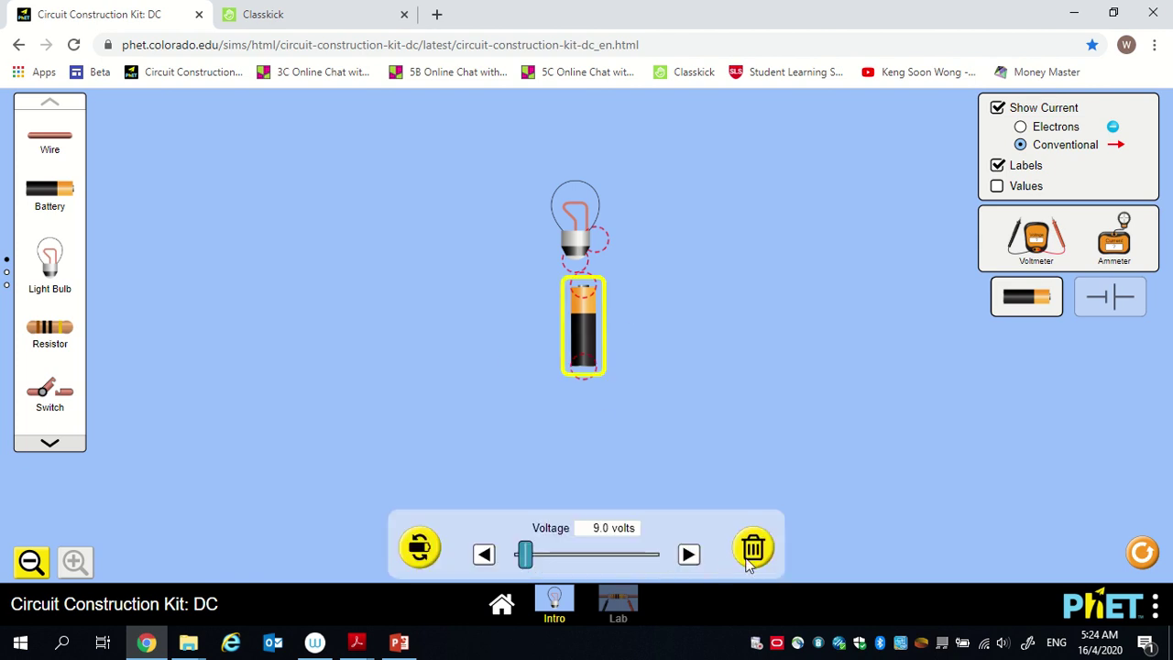
# Step: Rotate the bulb and set it onto the battery's top terminal
pyautogui.click(629, 403)
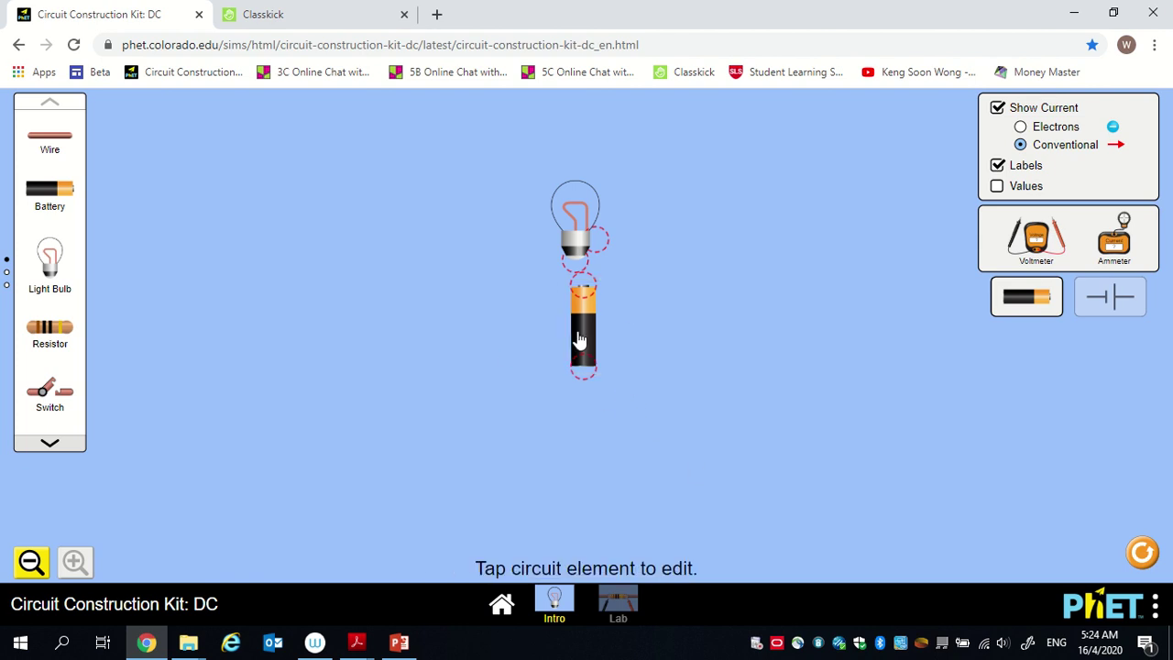
pyautogui.moveTo(579, 342); pyautogui.dragTo(574, 374)
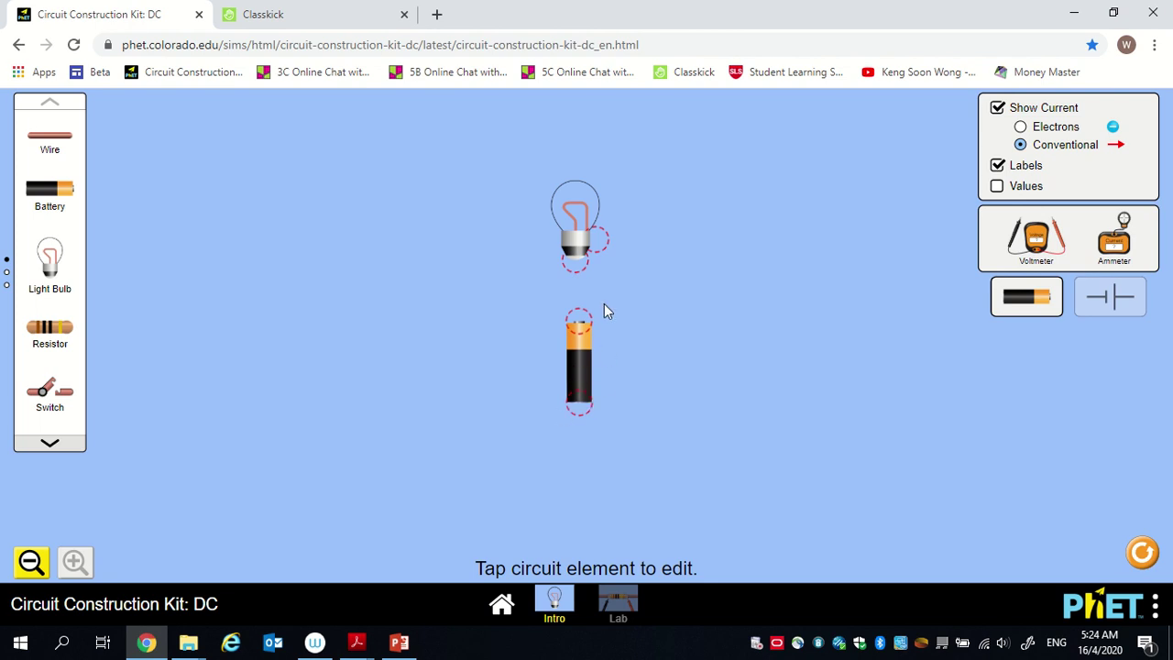
pyautogui.moveTo(589, 204); pyautogui.dragTo(613, 239)
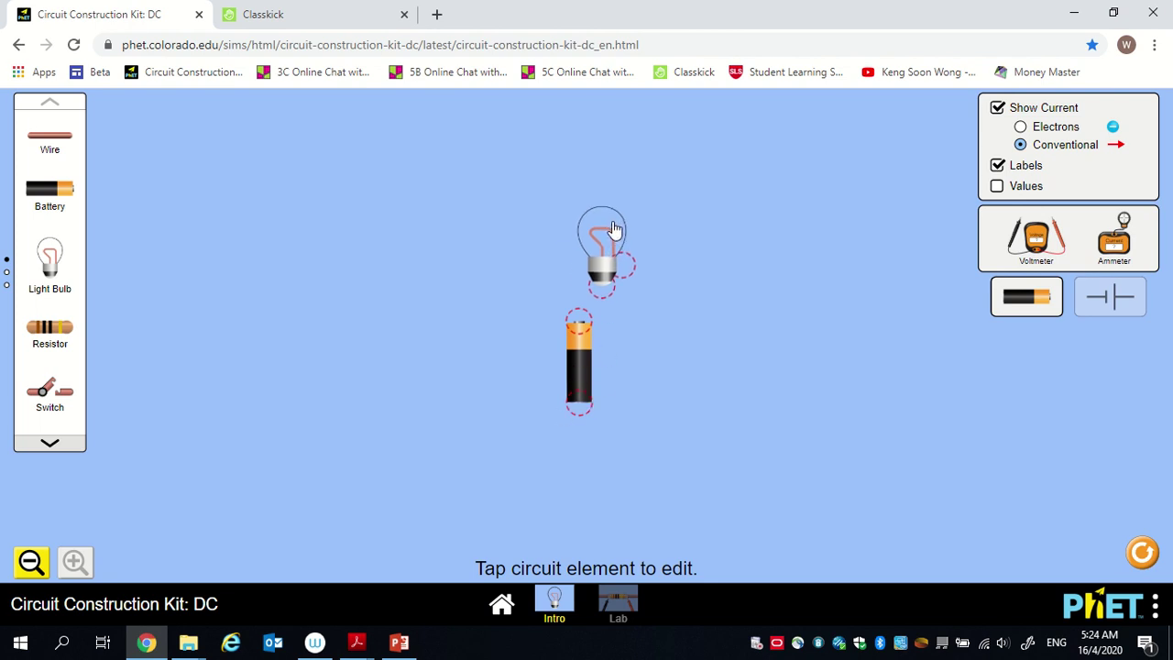
pyautogui.moveTo(604, 297); pyautogui.dragTo(579, 264)
pyautogui.moveTo(580, 267); pyautogui.dragTo(581, 292)
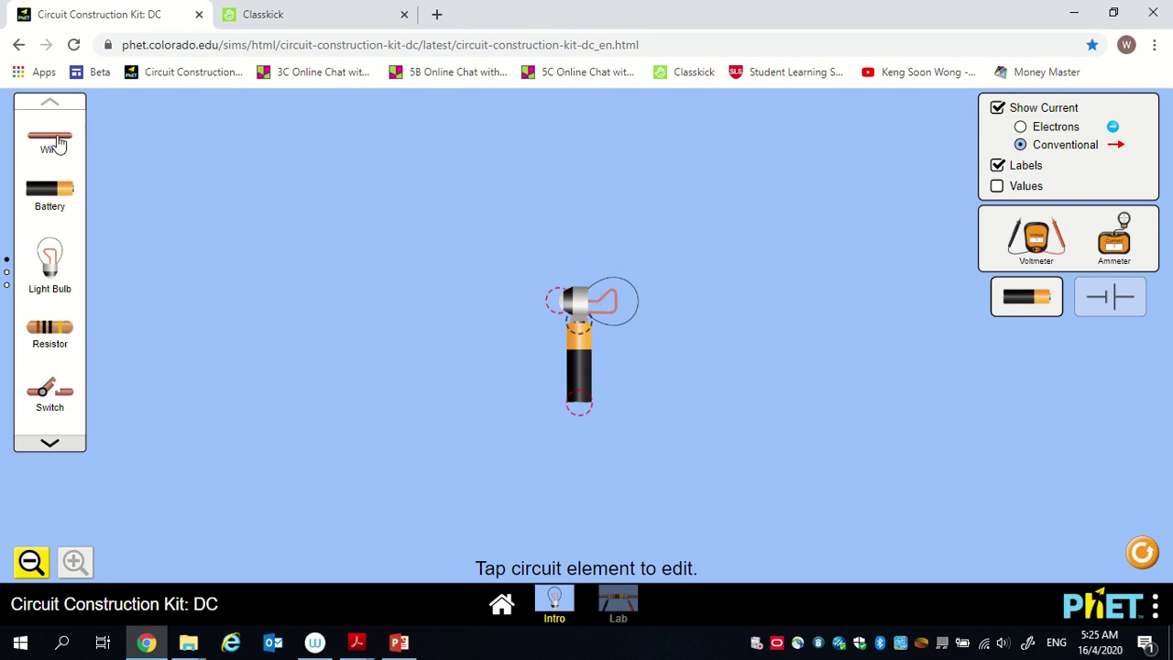
# Step: Wire the battery's bottom terminal back to the bulb, then return to the worksheet
pyautogui.moveTo(50, 149); pyautogui.dragTo(541, 413)
pyautogui.moveTo(42, 133); pyautogui.dragTo(498, 296)
pyautogui.moveTo(37, 139); pyautogui.dragTo(530, 256)
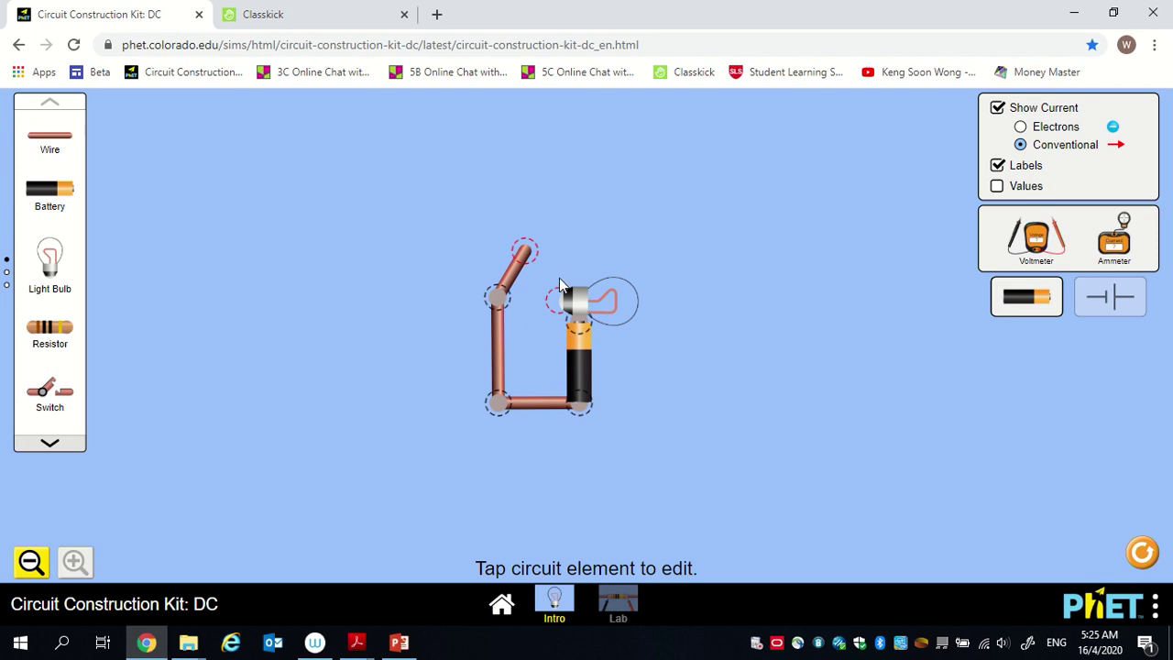
pyautogui.moveTo(528, 255); pyautogui.dragTo(563, 301)
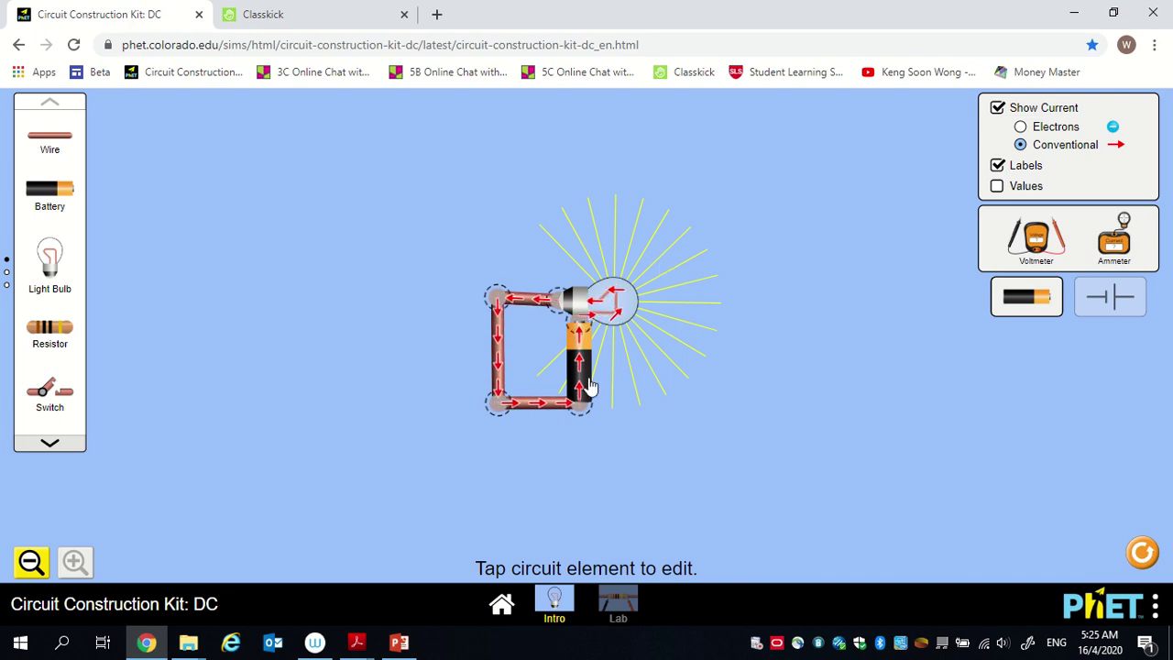
pyautogui.click(336, 8)
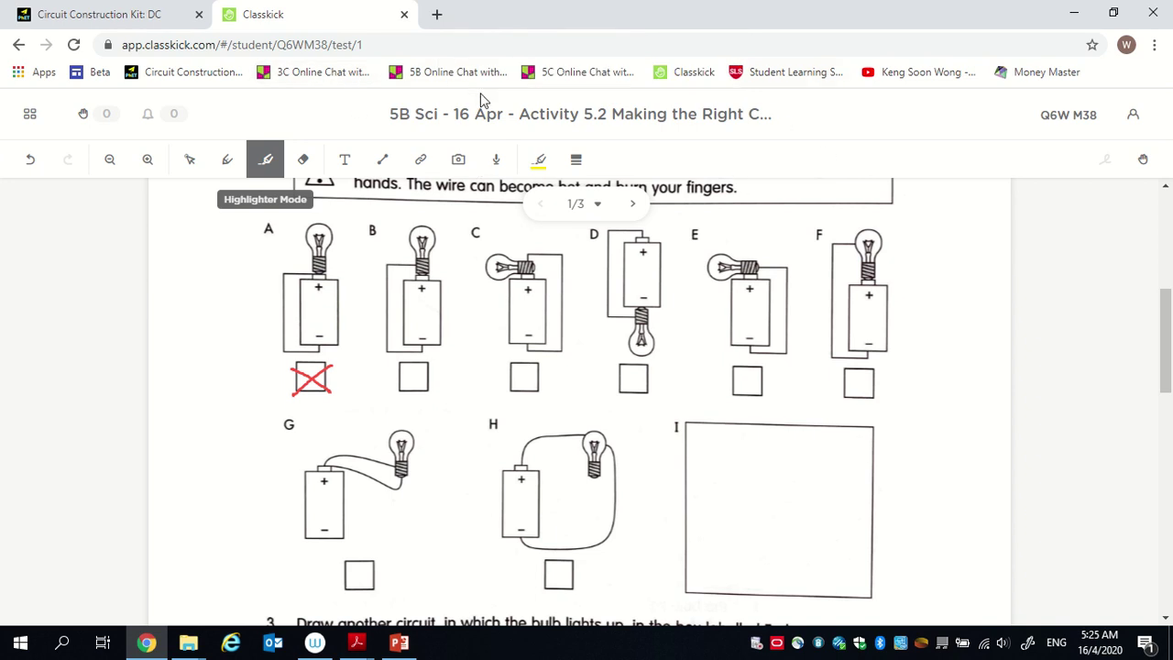
# Step: Trace circuit E's battery and wire loop with a blue highlighter
pyautogui.click(227, 160)
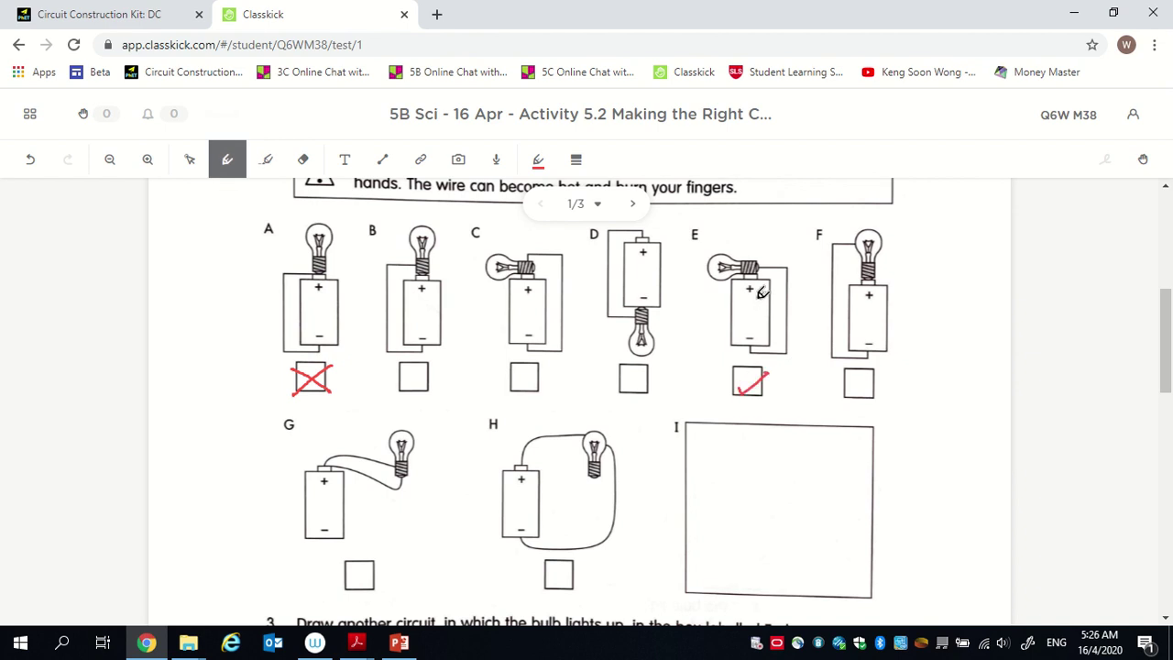
pyautogui.click(275, 172)
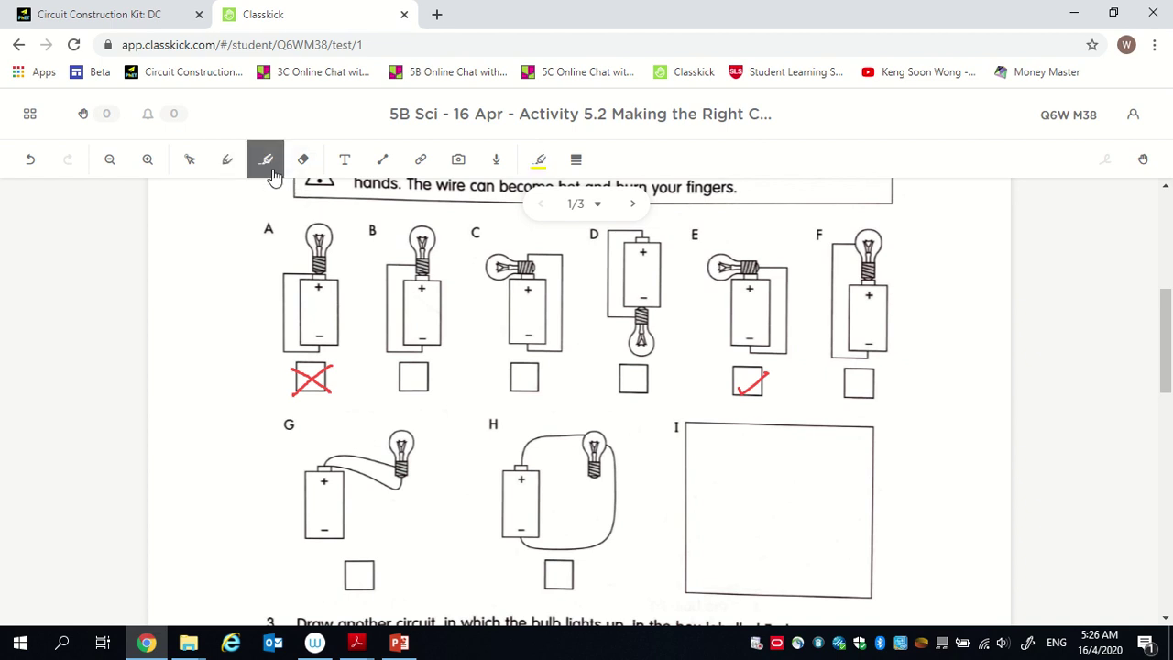
pyautogui.click(539, 161)
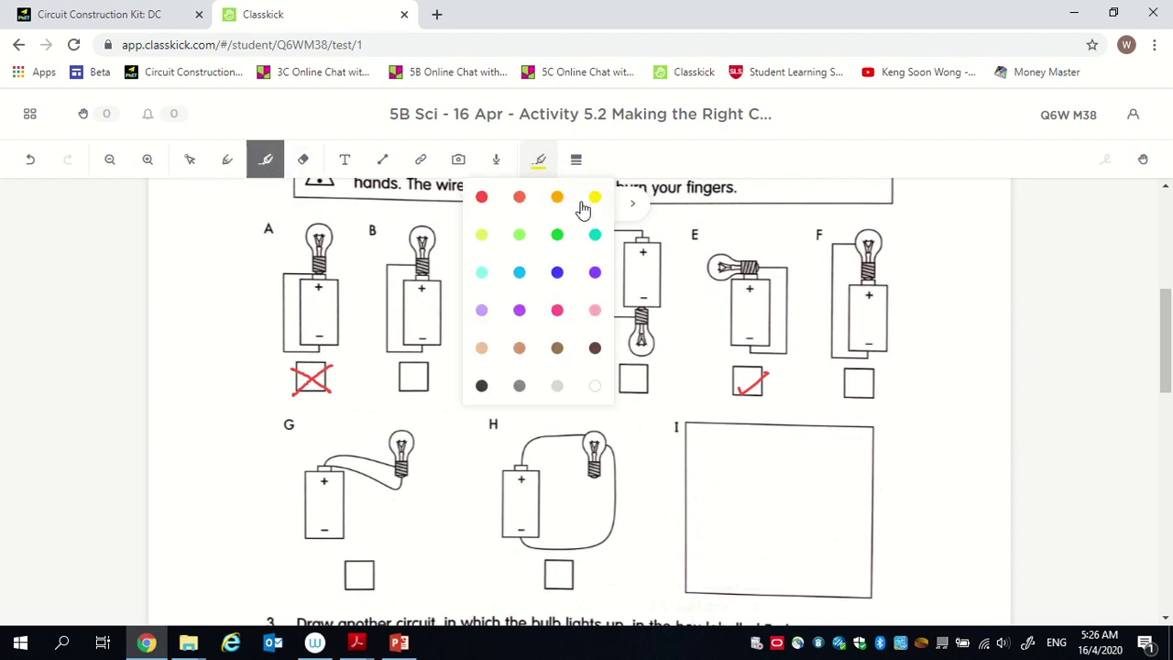
pyautogui.click(556, 273)
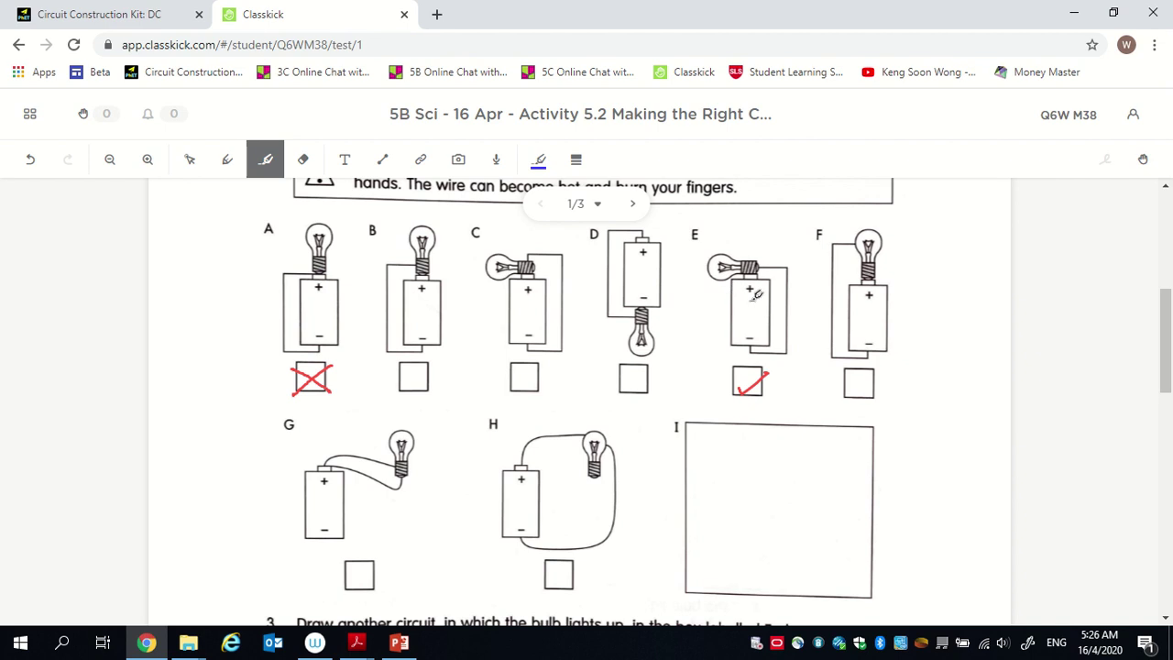
pyautogui.click(751, 299)
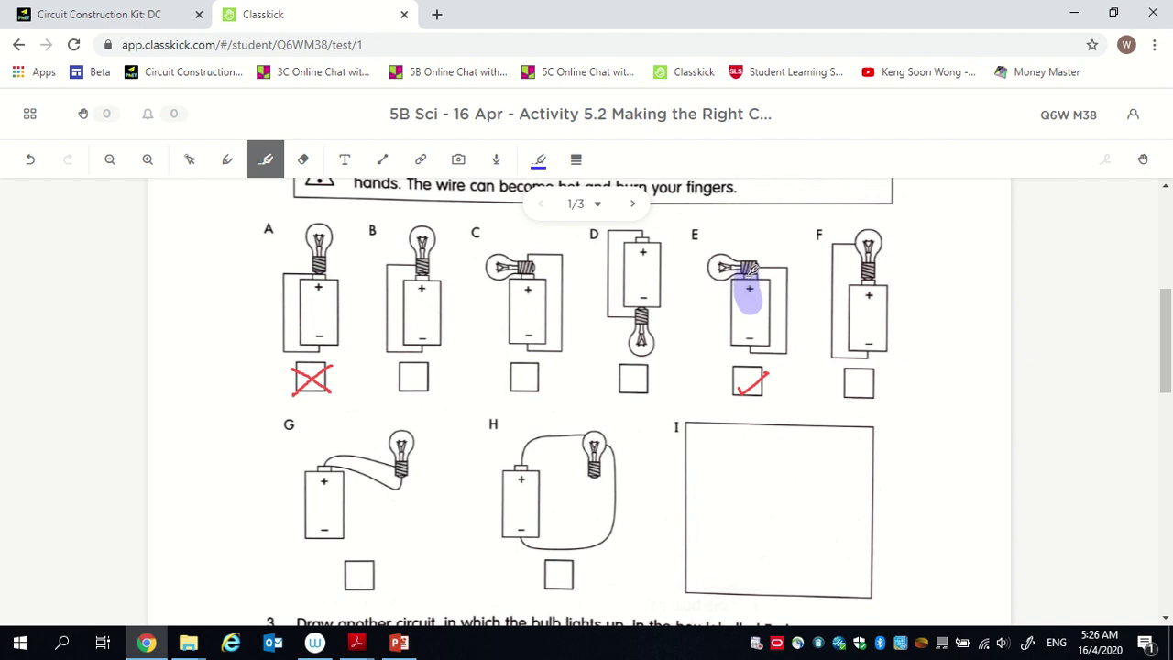
pyautogui.moveTo(752, 267)
pyautogui.mouseDown()
pyautogui.moveTo(789, 279)
pyautogui.moveTo(785, 348)
pyautogui.moveTo(746, 340)
pyautogui.moveTo(746, 310)
pyautogui.mouseUp()
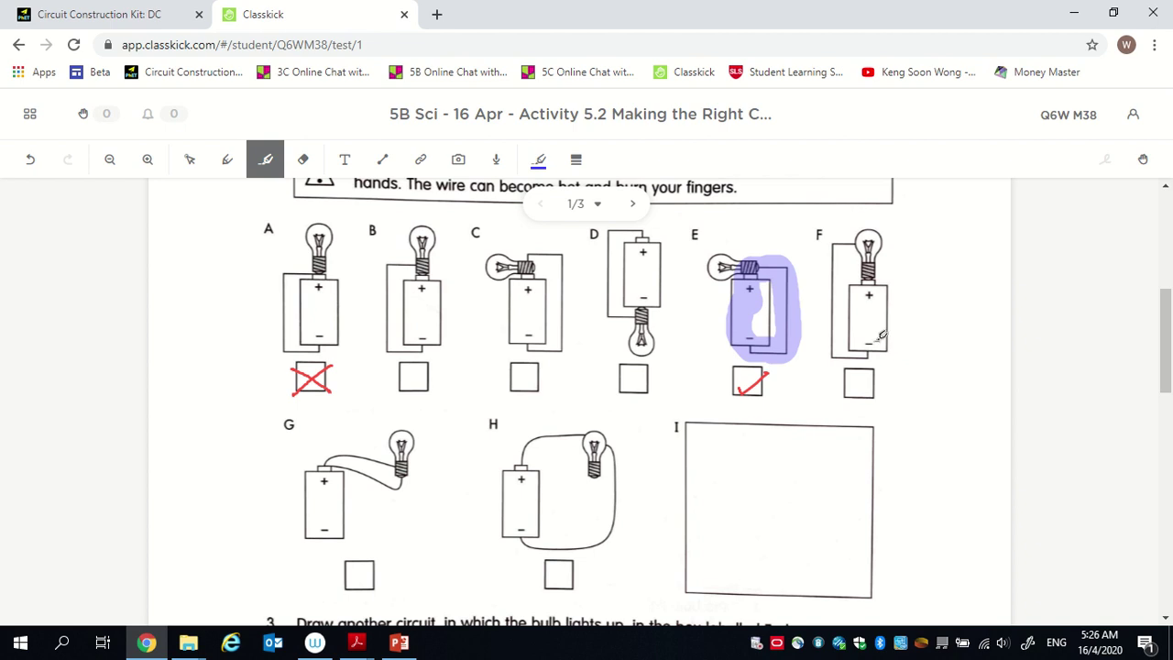
# Step: Highlight 'Draw another circuit' and 'bulb lights up' in question 3
pyautogui.click(189, 161)
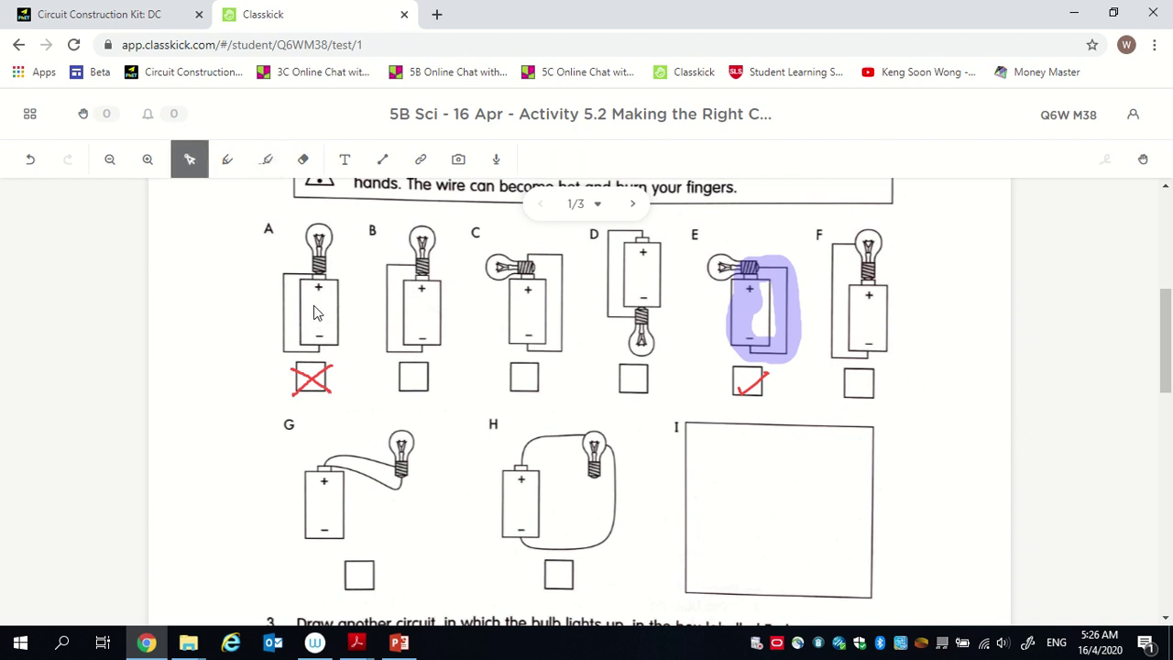
pyautogui.scroll(-1, 537, 500)
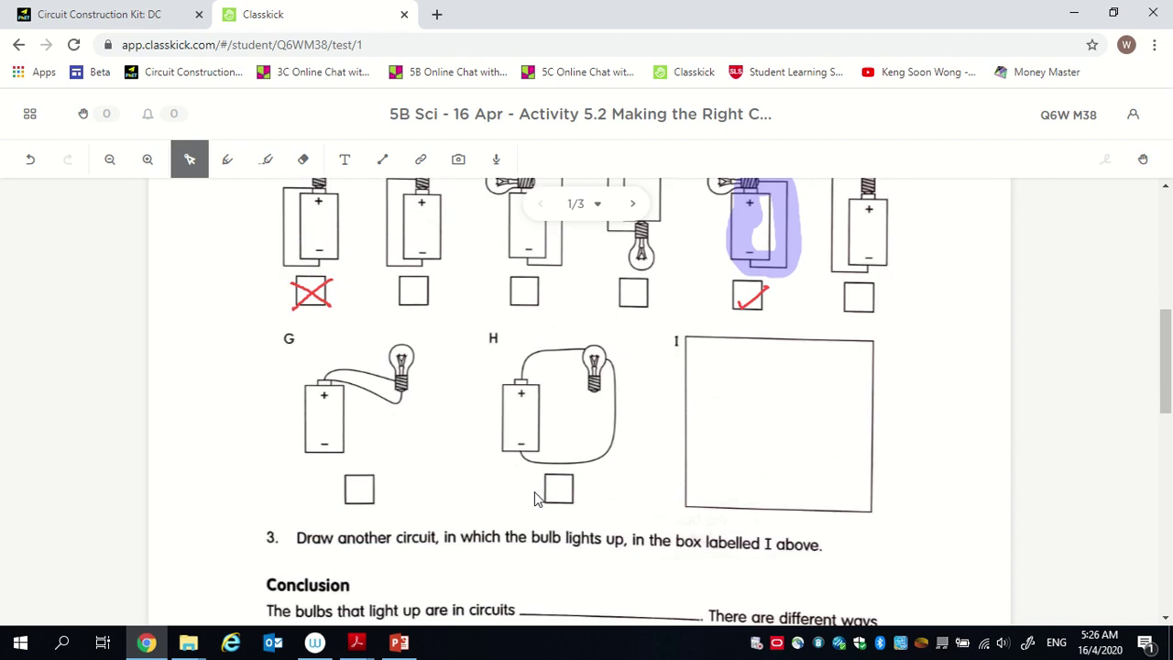
pyautogui.click(265, 161)
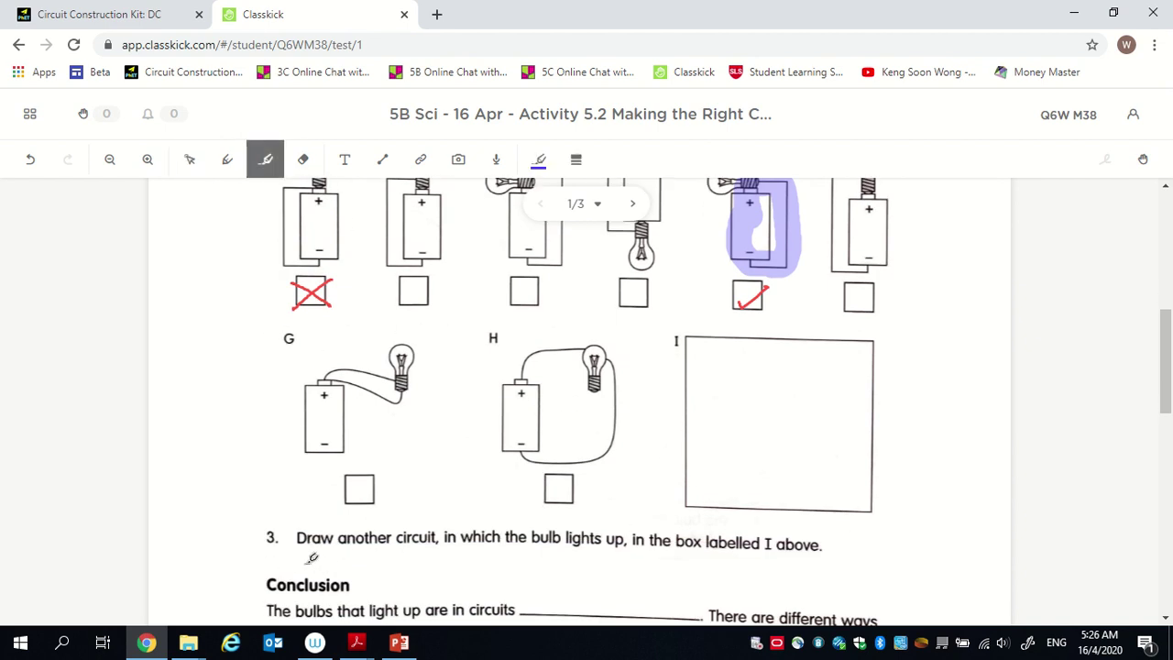
pyautogui.moveTo(294, 542); pyautogui.dragTo(437, 549)
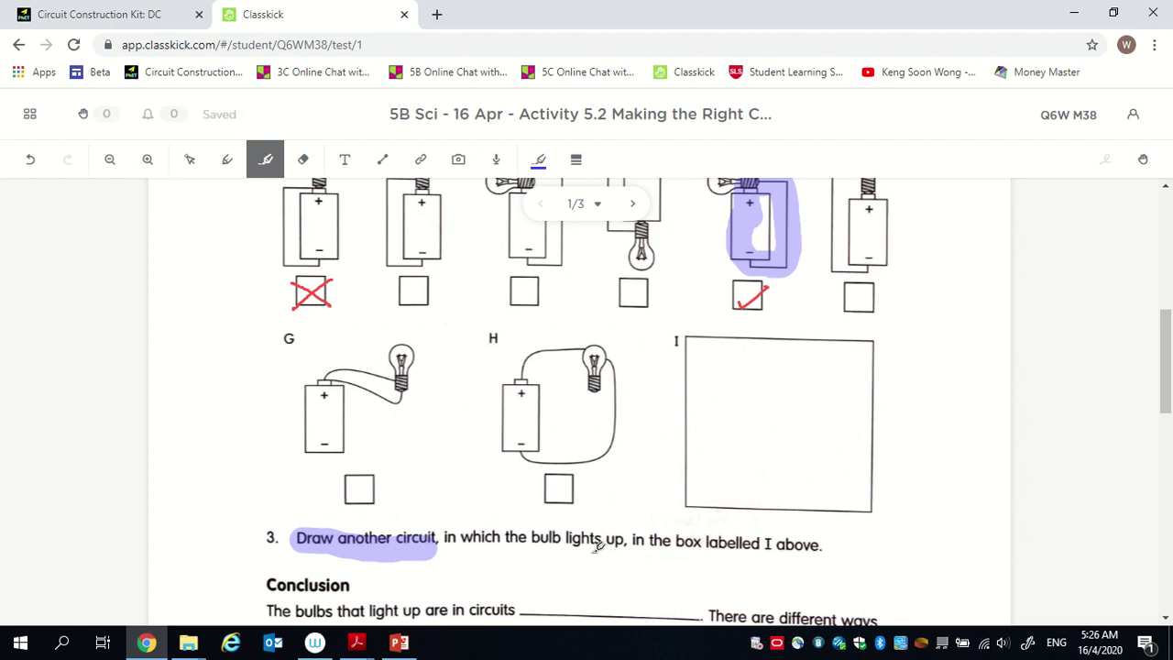
pyautogui.moveTo(516, 546); pyautogui.dragTo(616, 546)
pyautogui.scroll(1, 777, 375)
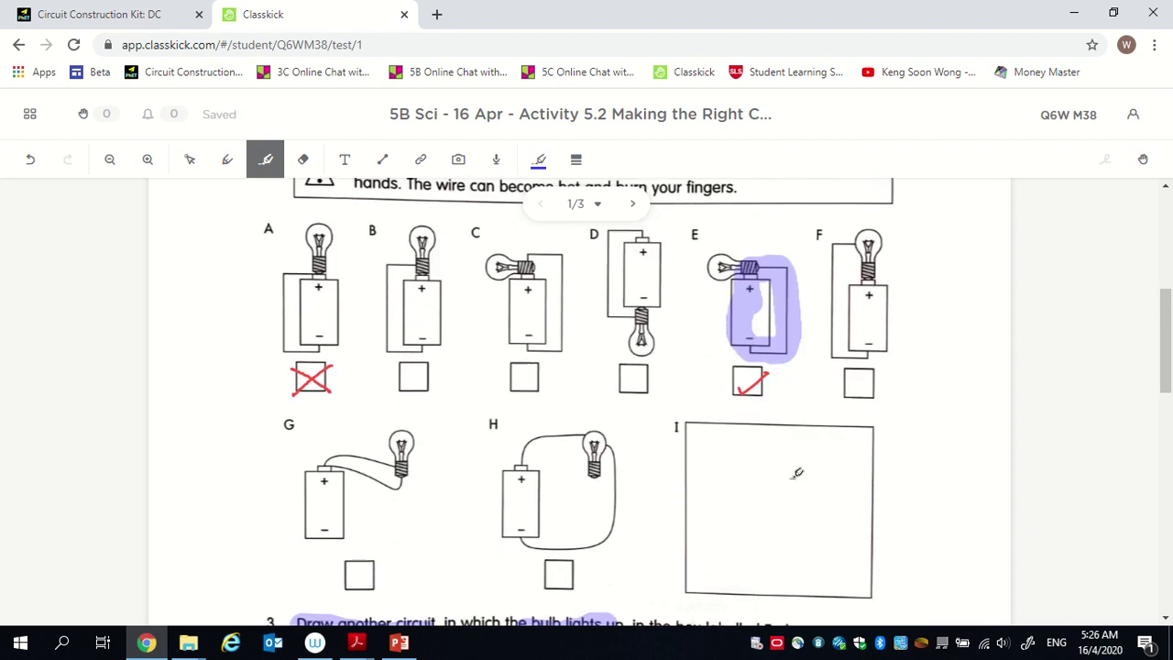
# Step: Add a 'test it out!' text note beside box I
pyautogui.click(345, 159)
pyautogui.moveTo(893, 461); pyautogui.dragTo(996, 603)
pyautogui.write('test')
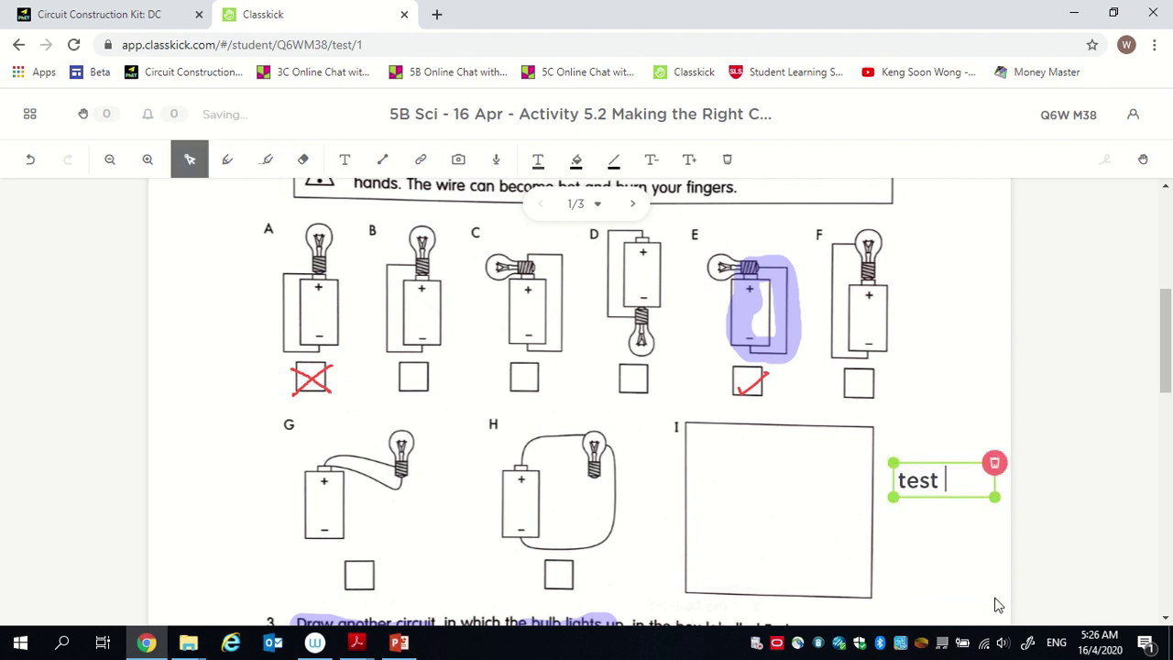
pyautogui.write(' it out')
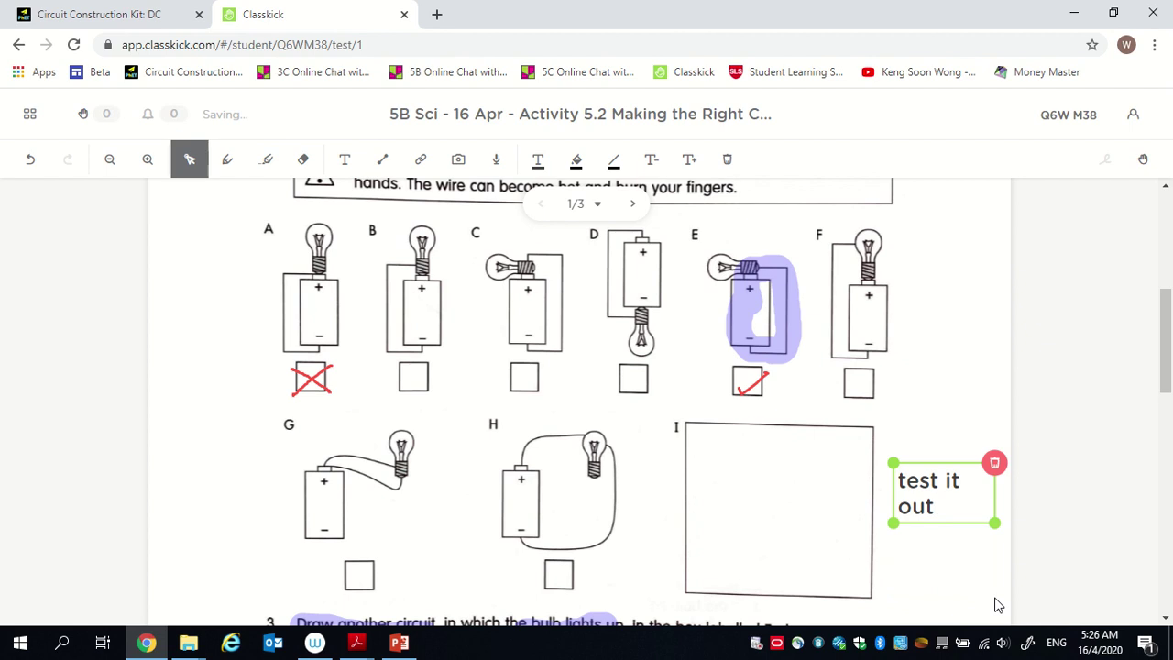
pyautogui.write('!')
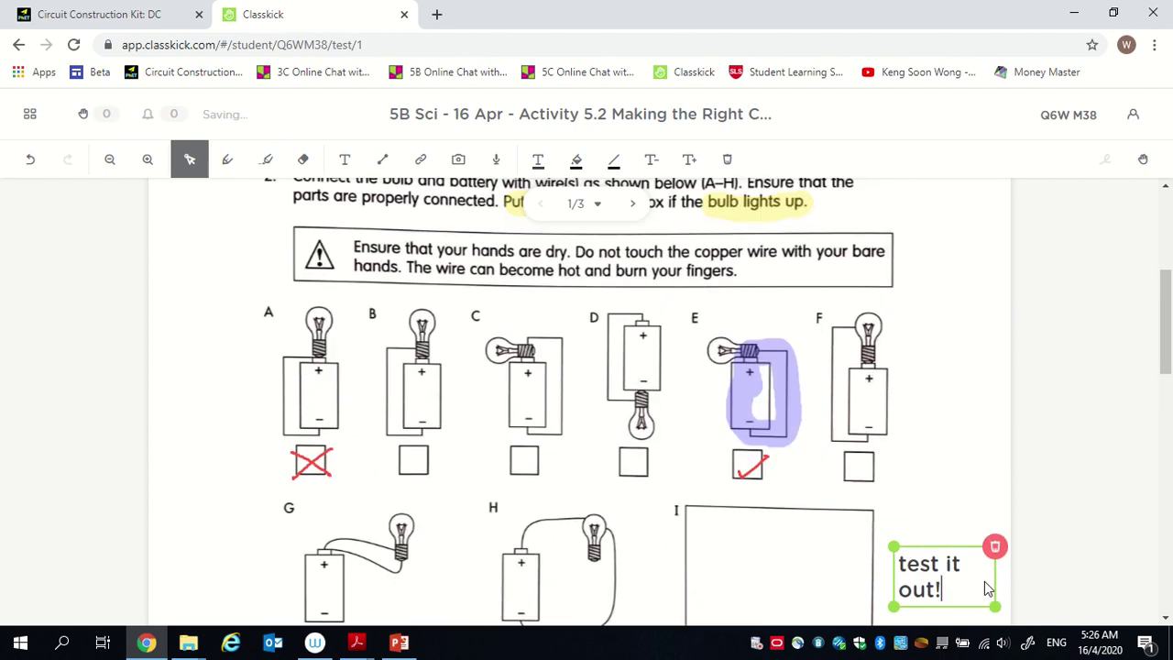
pyautogui.click(1045, 547)
pyautogui.scroll(-1, 1063, 540)
pyautogui.click(948, 430)
pyautogui.scroll(-2, 948, 430)
pyautogui.click(556, 471)
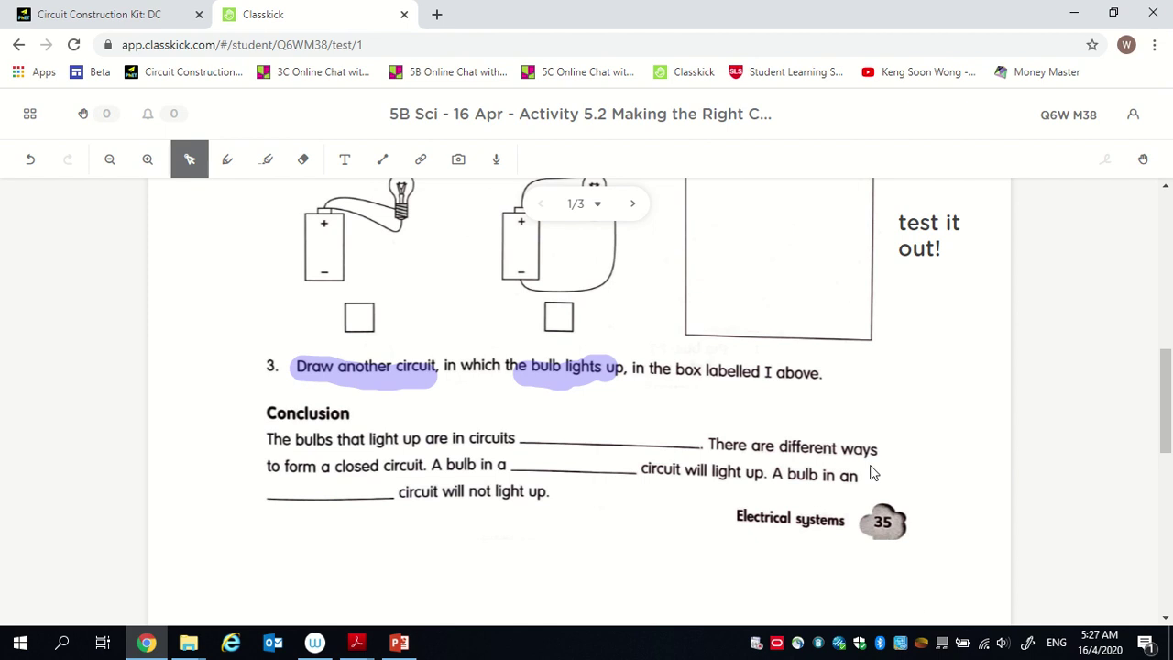
# Step: Go back to the circuit simulation showing the lit bulb-and-battery circuit
pyautogui.scroll(2, 870, 474)
pyautogui.click(91, 13)
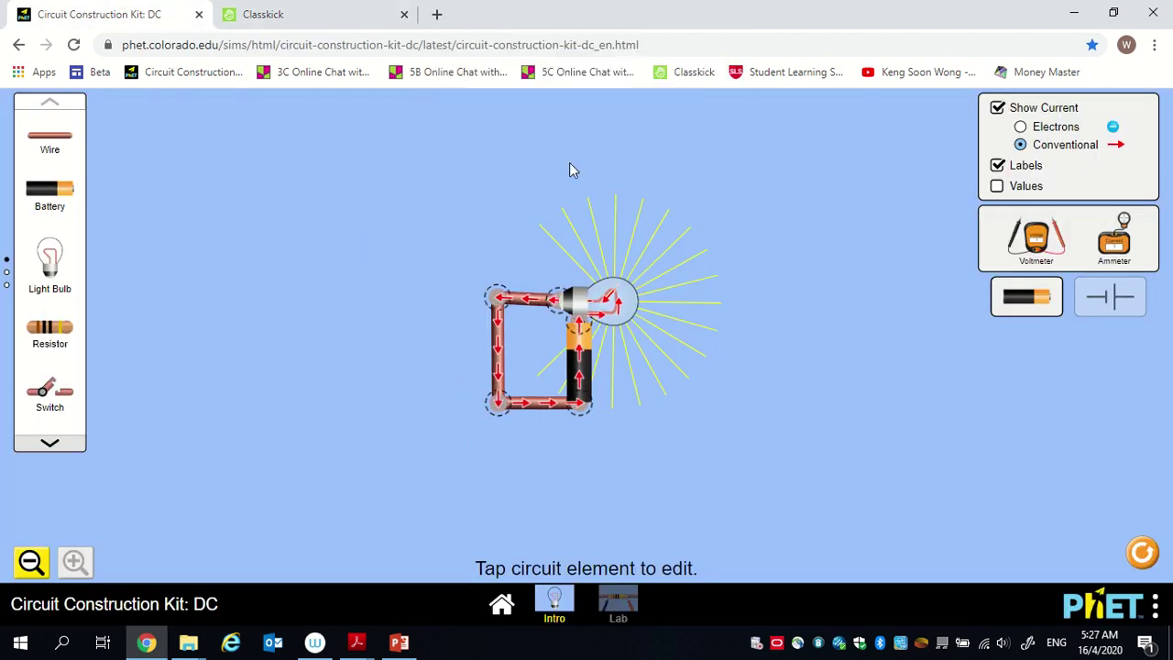